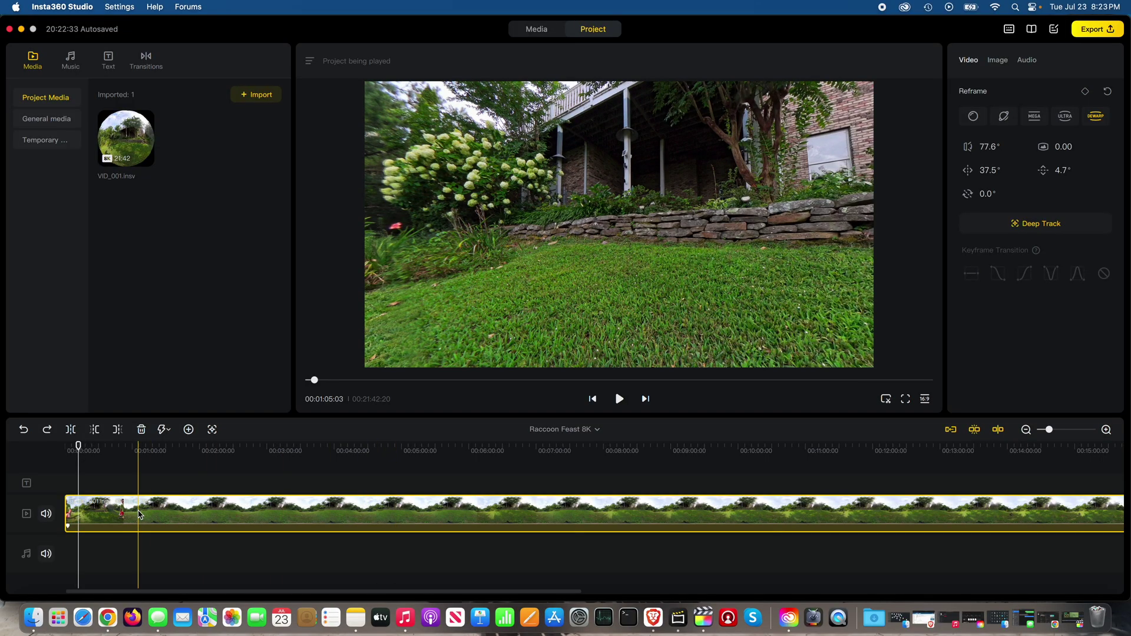
Step: Scrub near the start and reframe the view on the person: pan 179.3°, tilt 14.2°, FOV 77.6°
drag(140, 514, 83, 480)
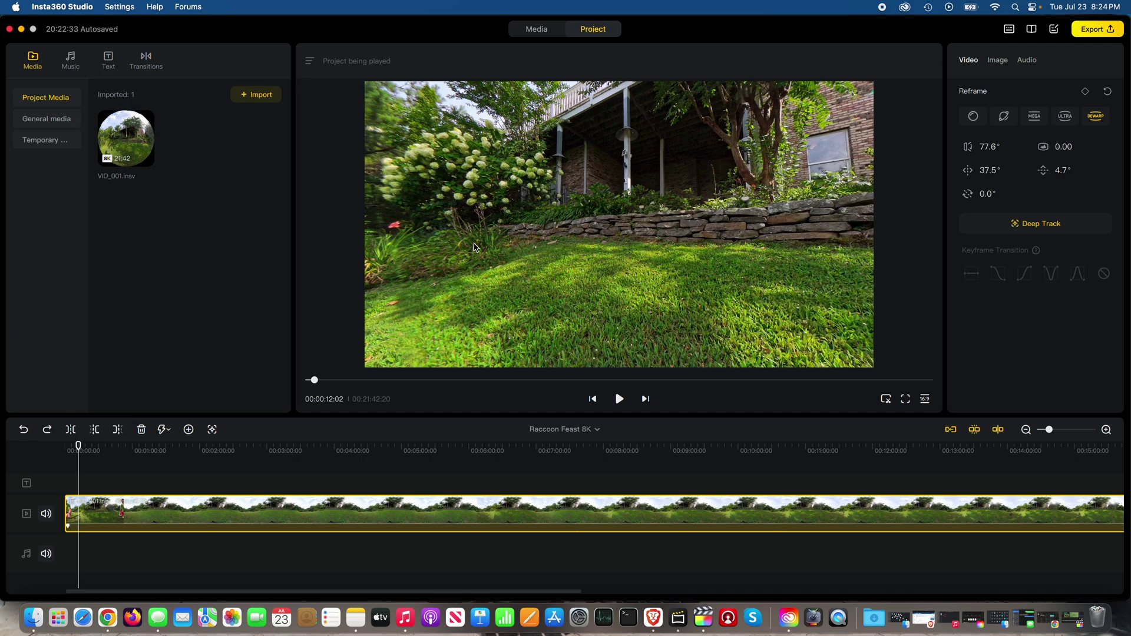
drag(476, 248, 642, 253)
drag(503, 220, 711, 257)
drag(478, 271, 756, 283)
drag(613, 225, 546, 221)
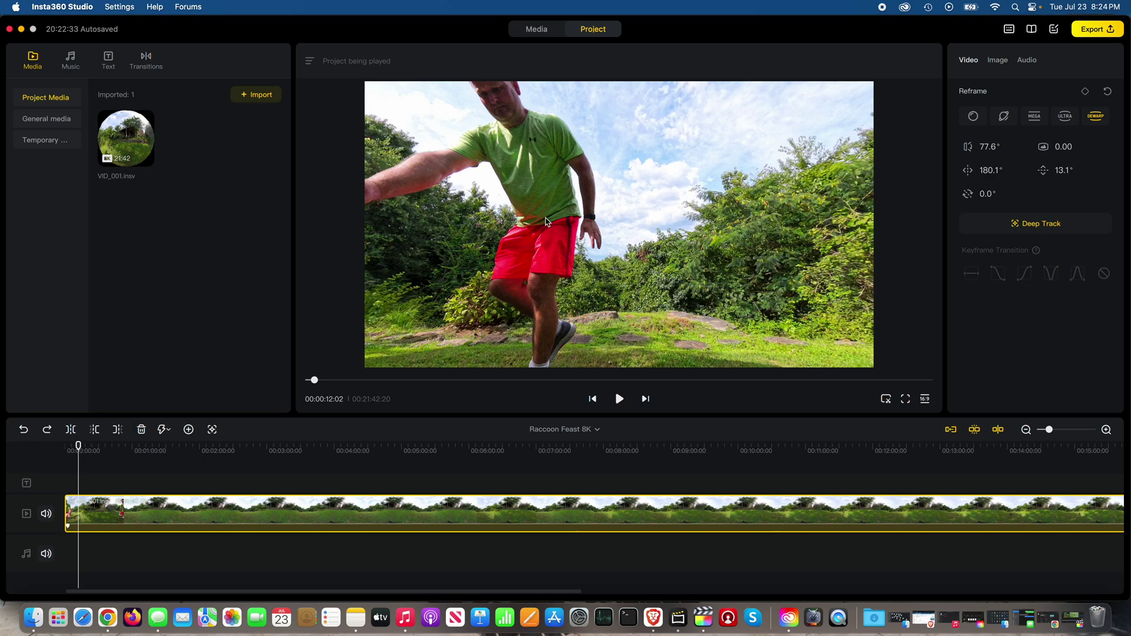
drag(545, 221, 530, 237)
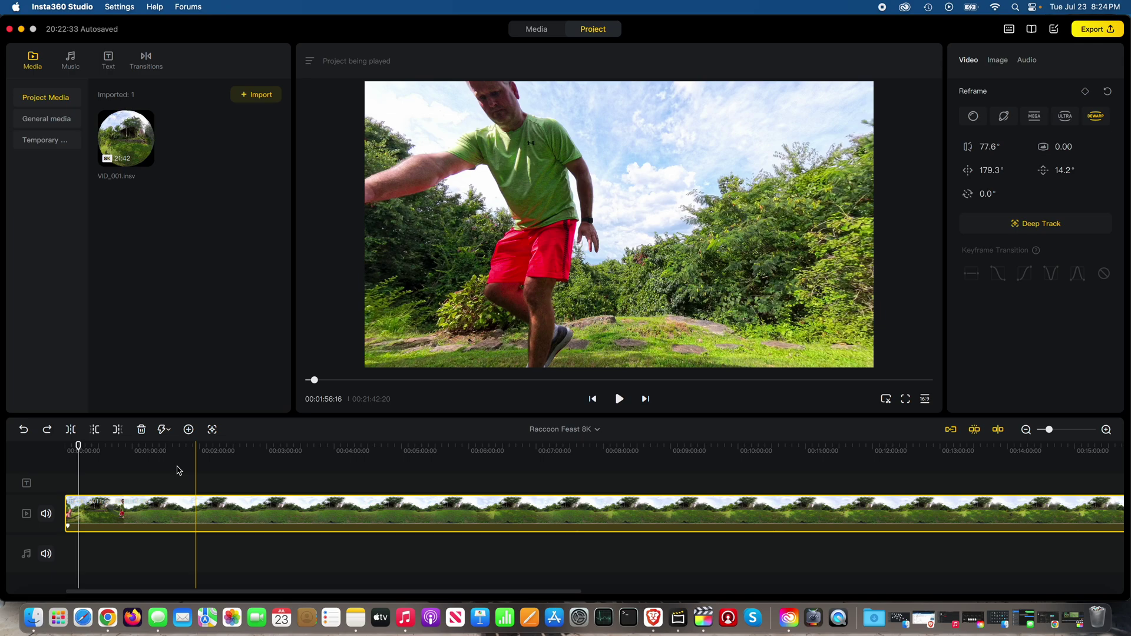
Step: Scrub through the footage, select the clip and try view angles across the lawn and bushes
click(240, 474)
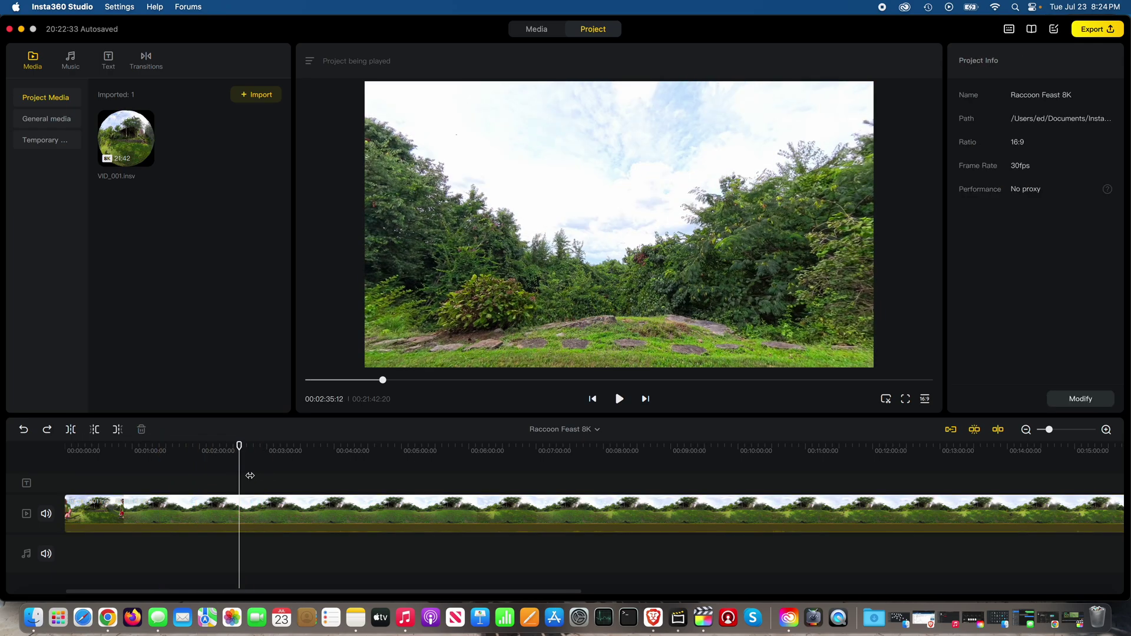
click(442, 474)
click(649, 470)
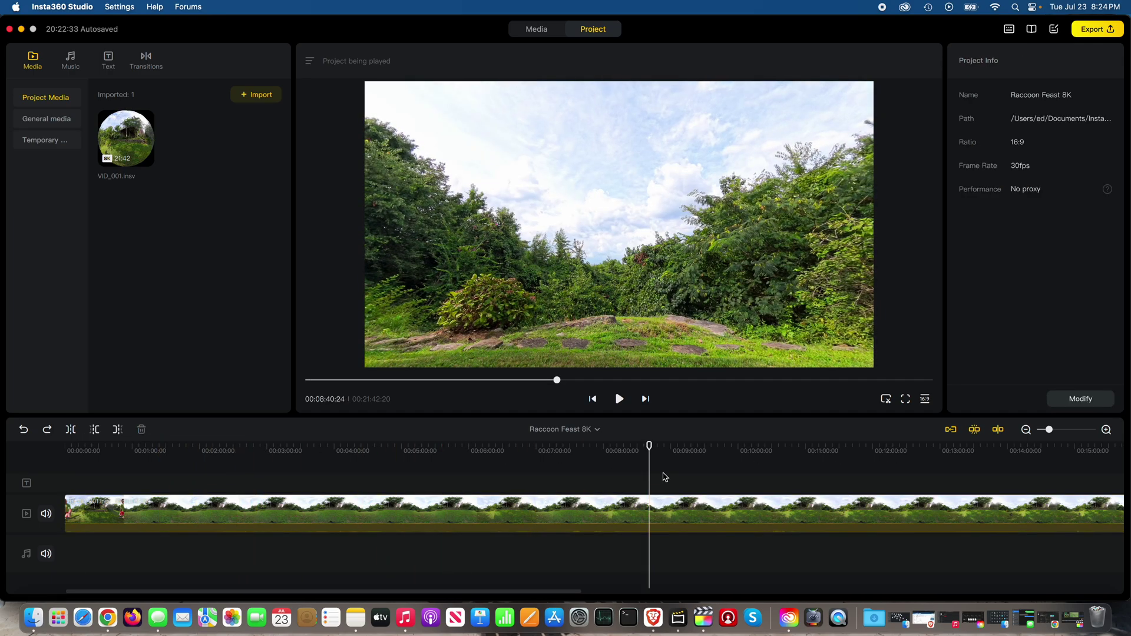
click(733, 474)
click(776, 513)
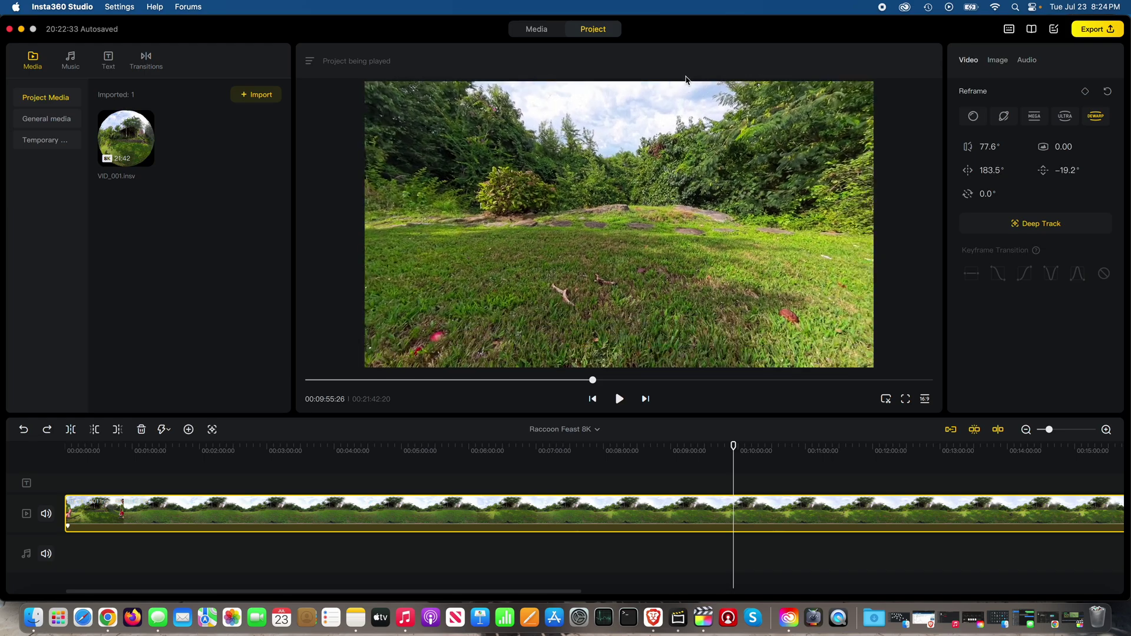
drag(685, 79, 535, 101)
click(732, 448)
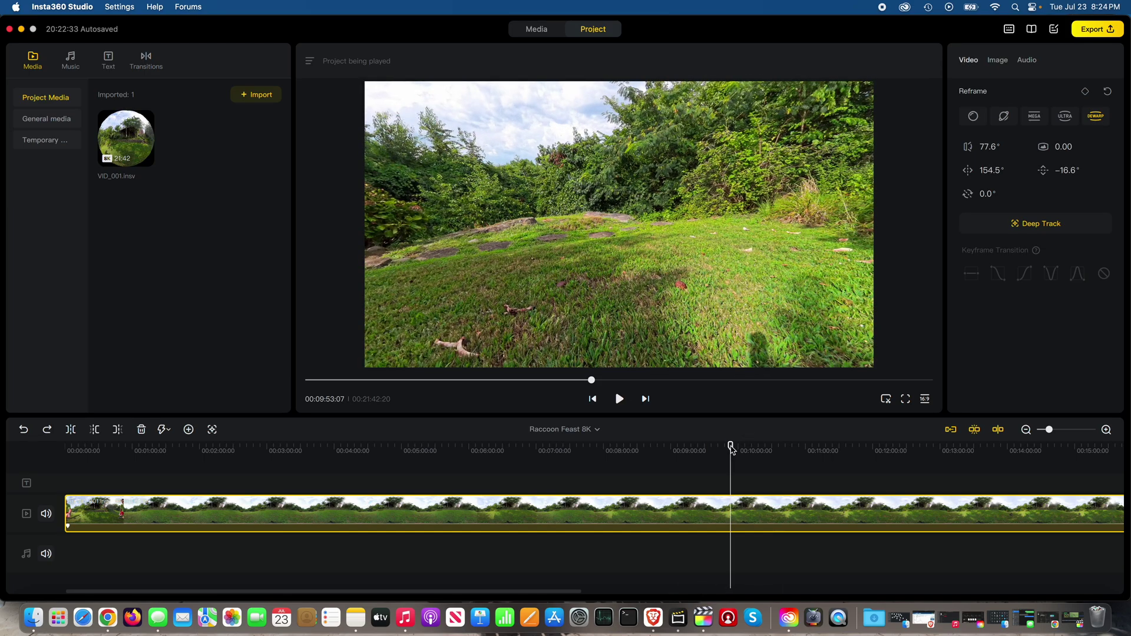
drag(731, 449, 309, 476)
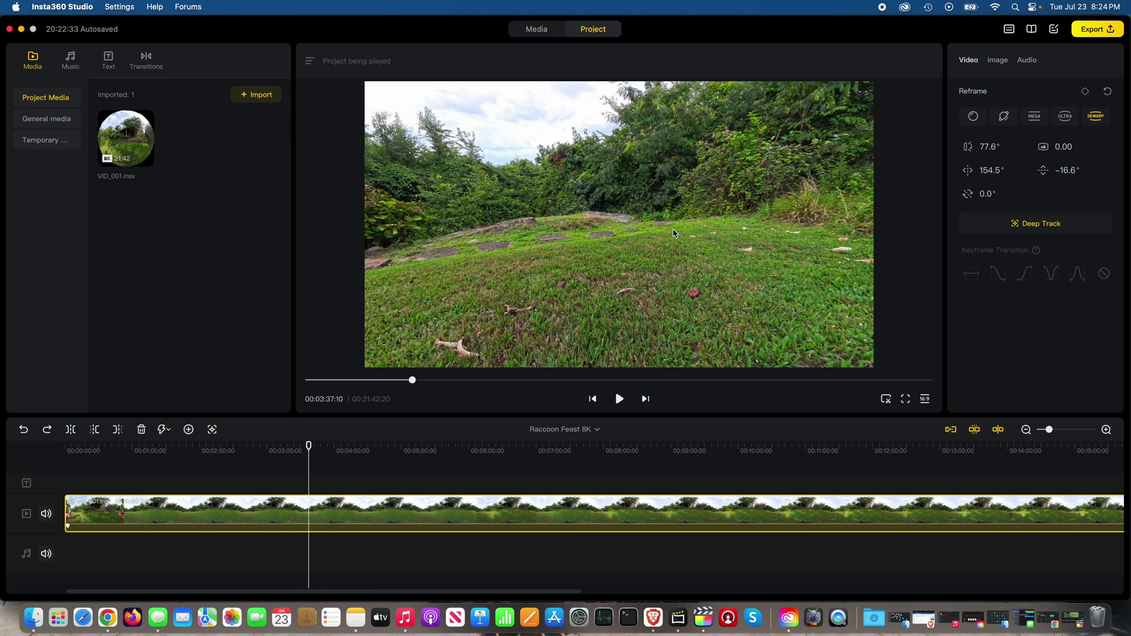
drag(674, 233, 808, 213)
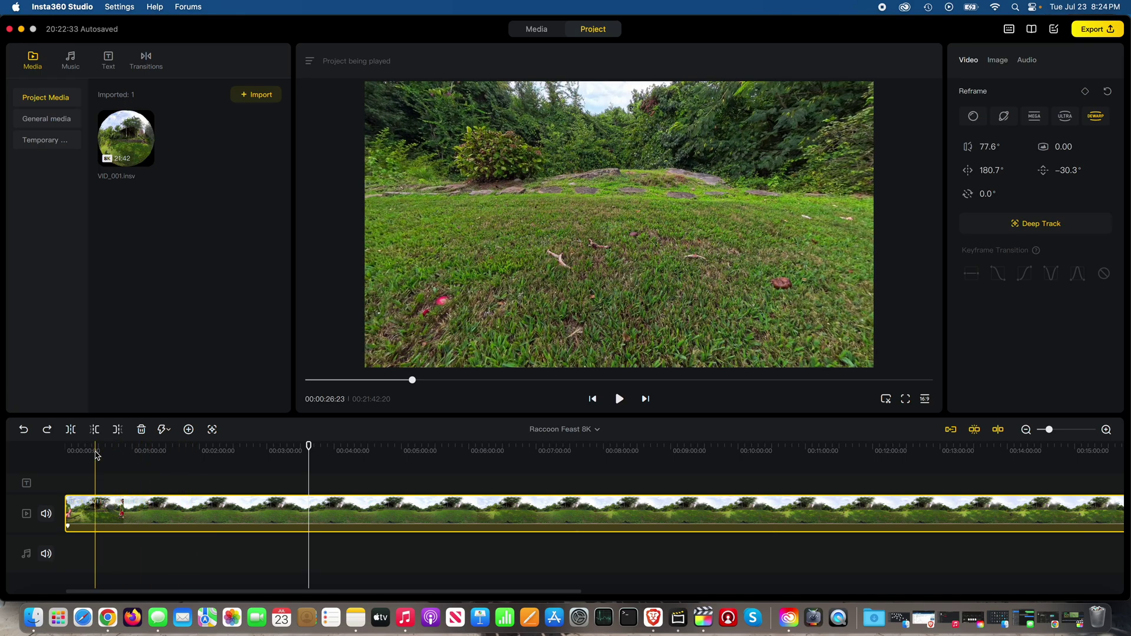
click(175, 462)
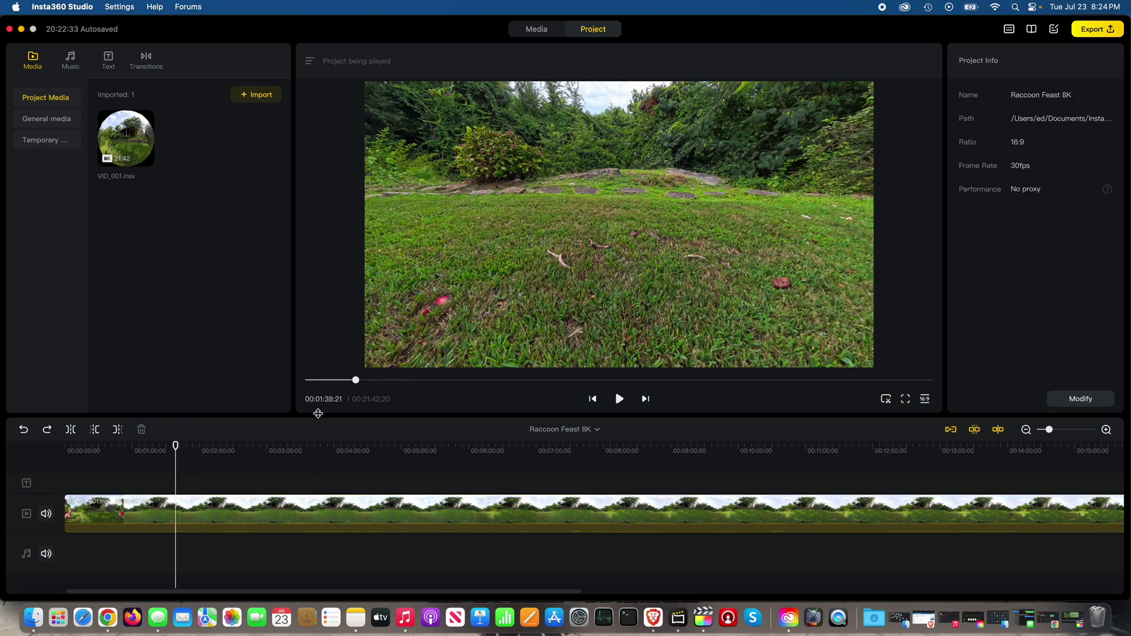
drag(756, 238, 507, 337)
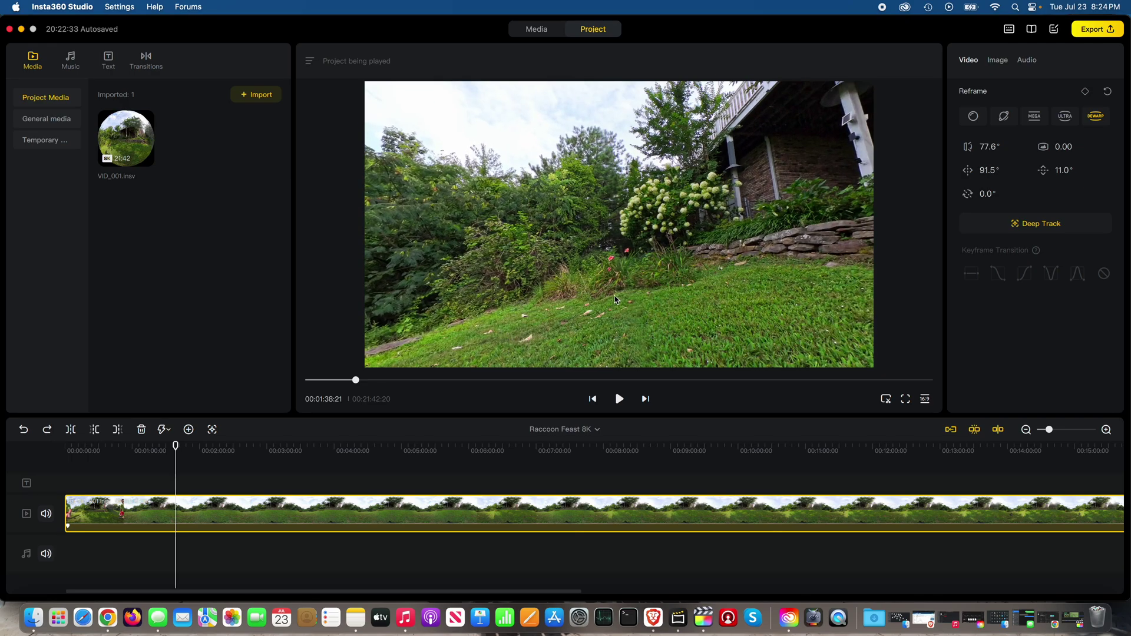
drag(615, 299, 842, 224)
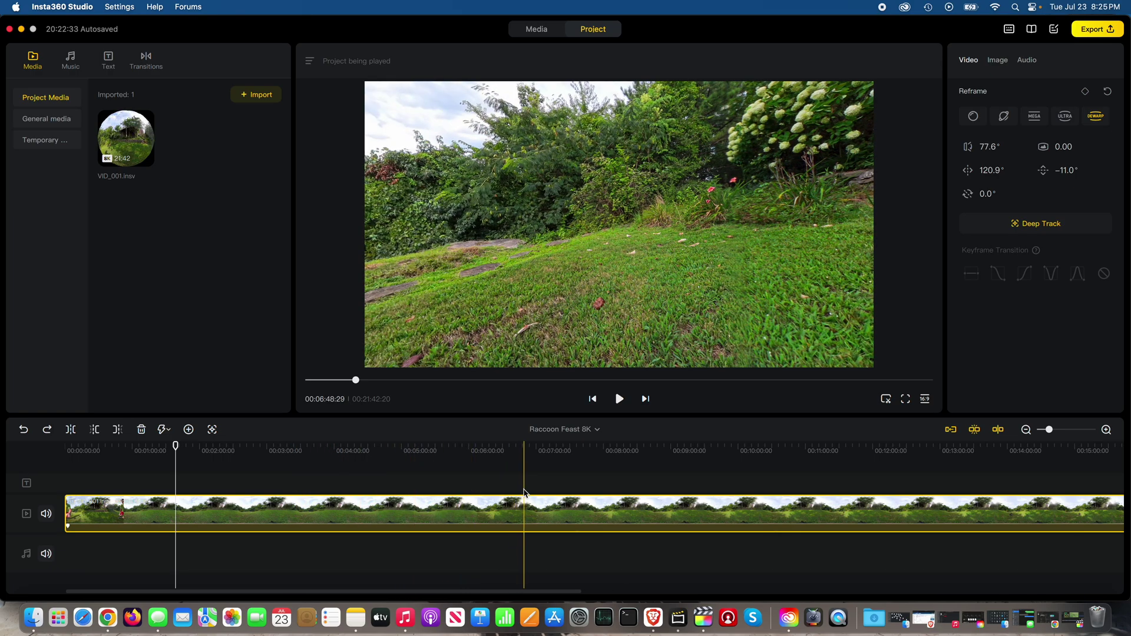
Step: Go to 00:08:41:25 and frame the raccoon by the stone wall at pan 57.5°, tilt 1.5°
click(700, 477)
drag(700, 446, 634, 458)
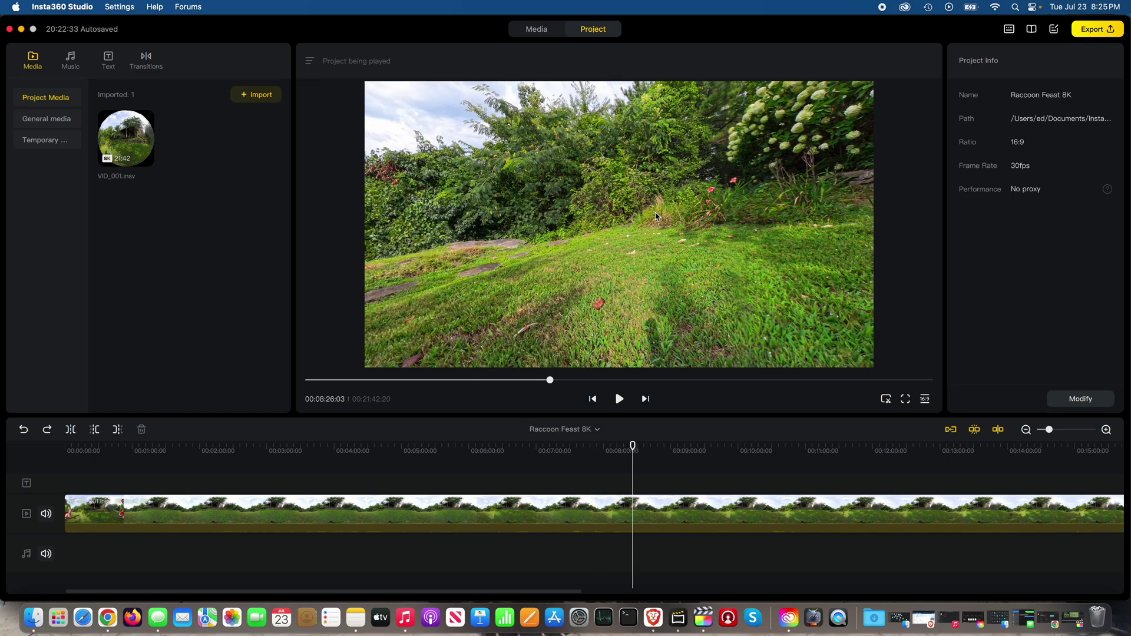
click(589, 511)
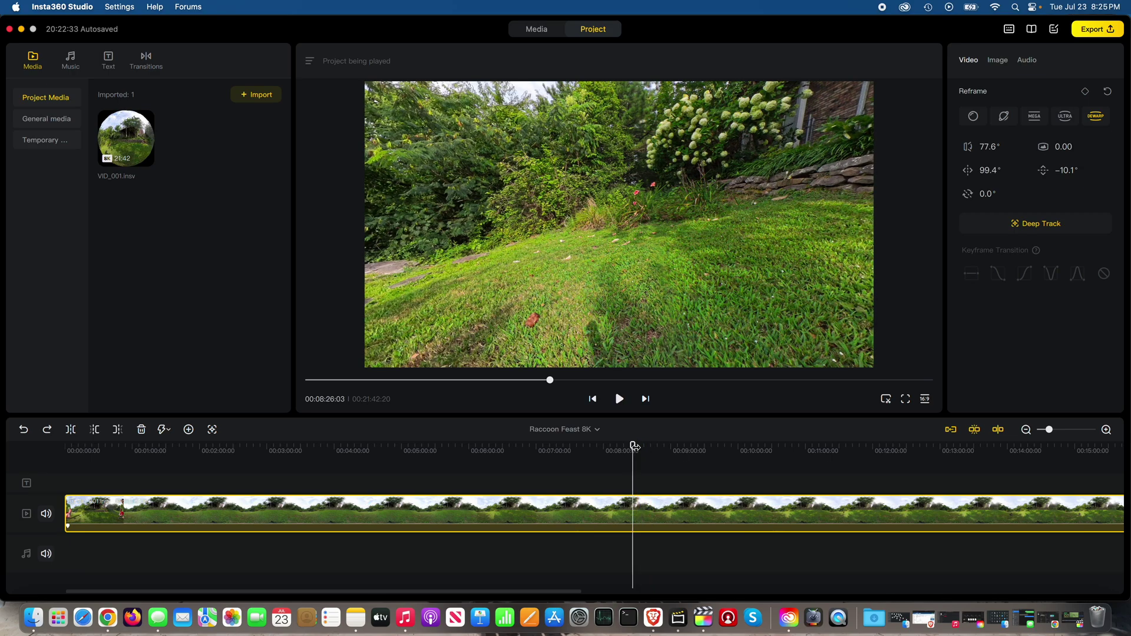
drag(632, 447, 650, 447)
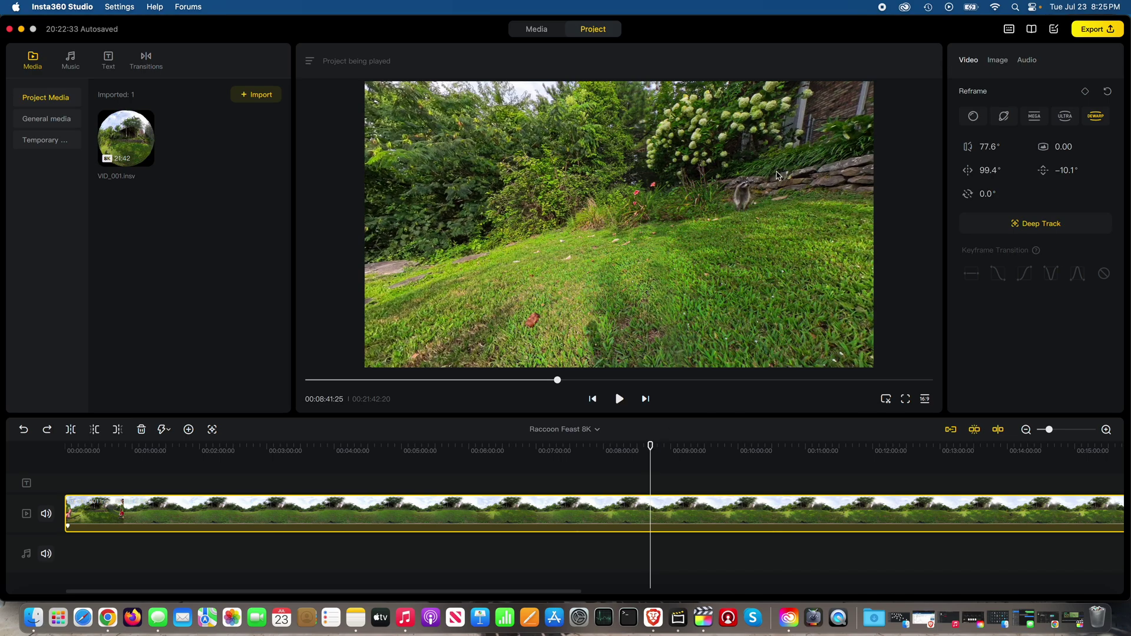
drag(745, 234, 580, 243)
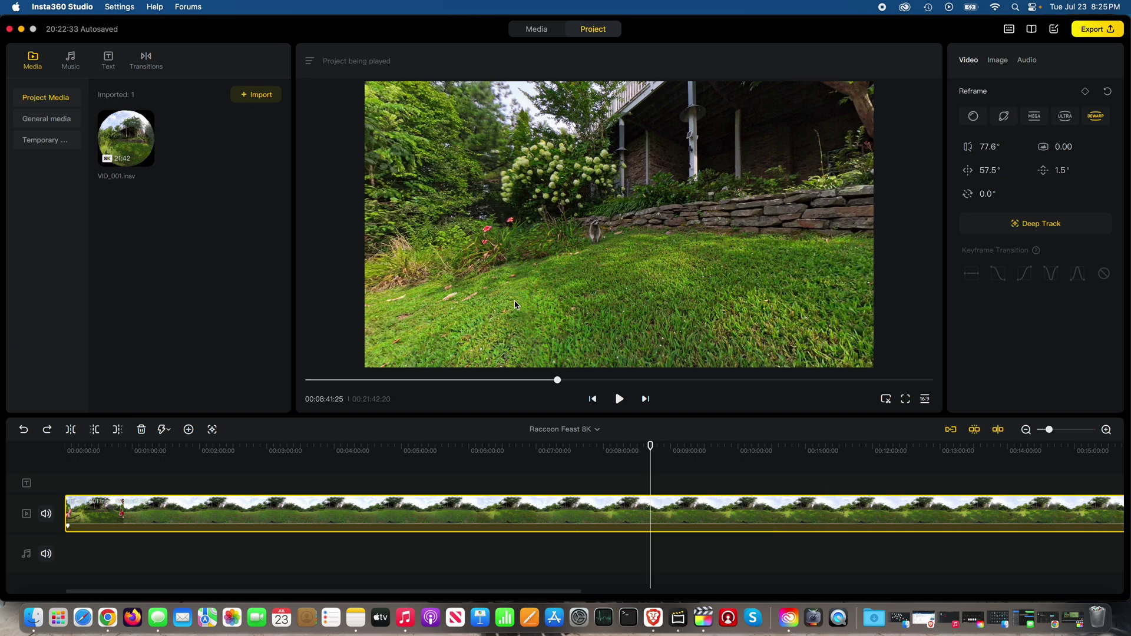
click(1049, 230)
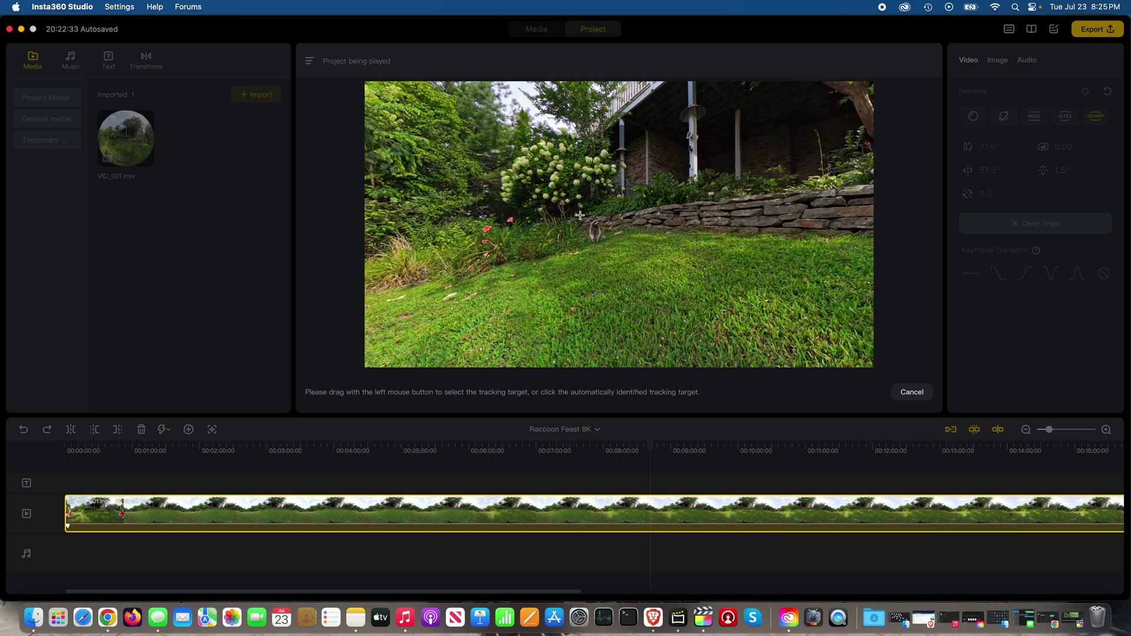
drag(581, 214, 590, 224)
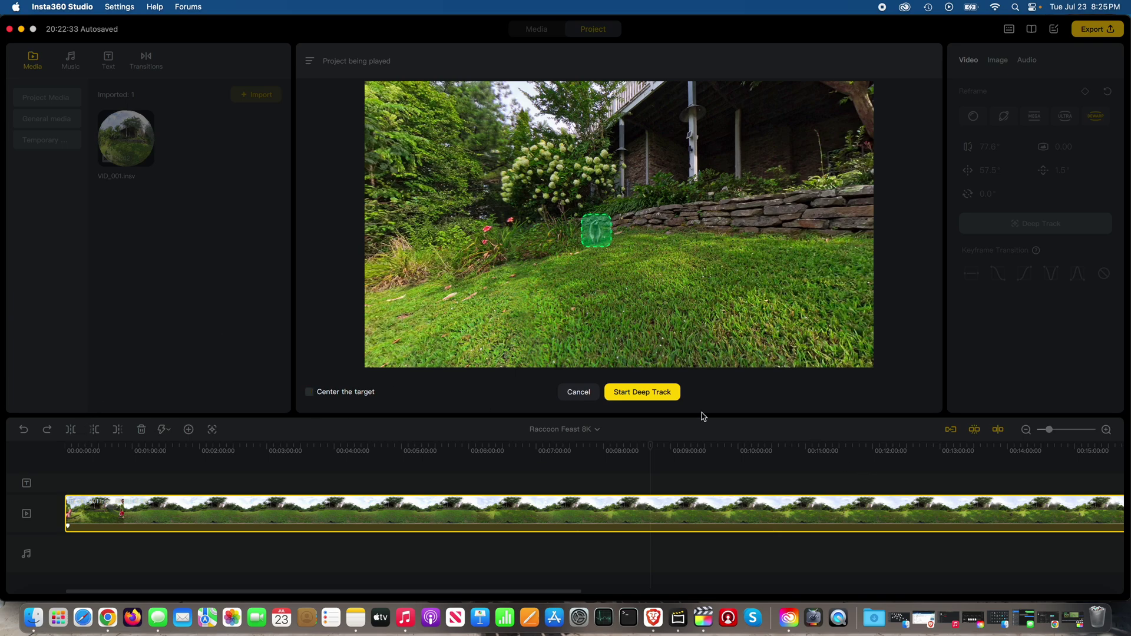
Step: Leave the tracking set-up and split the clip at the playhead
click(591, 392)
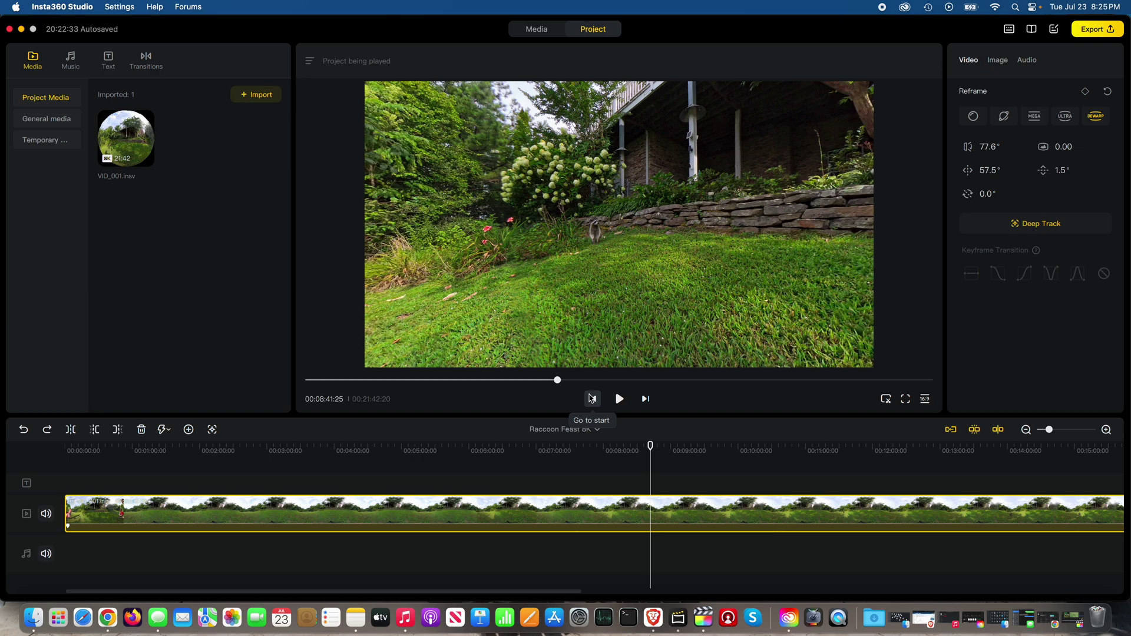
click(651, 504)
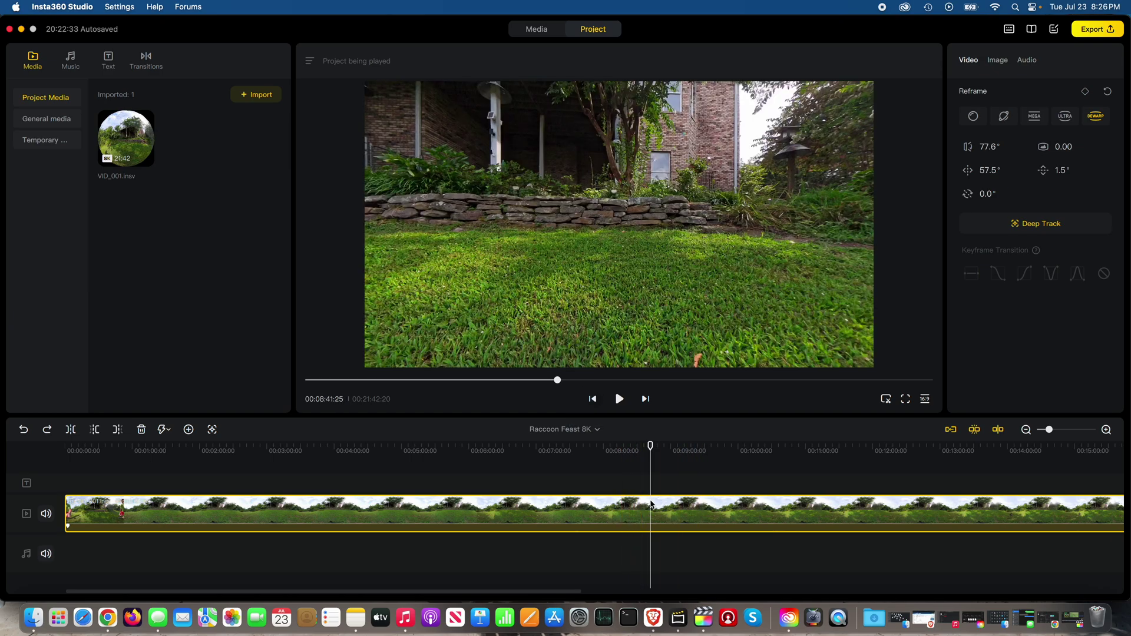
click(69, 435)
click(657, 475)
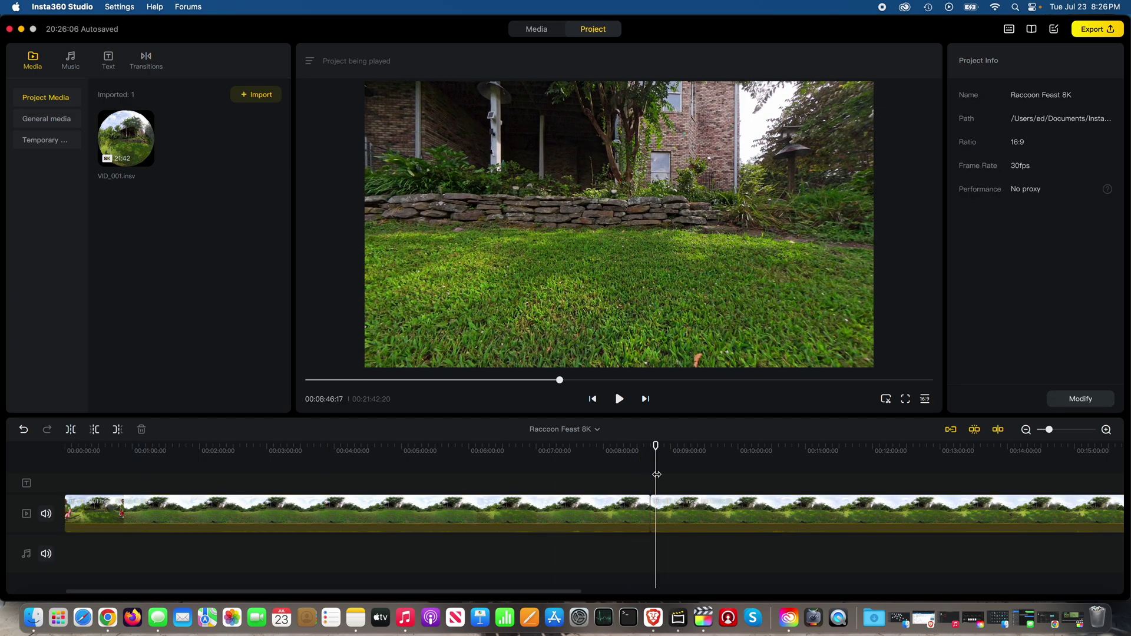
click(660, 513)
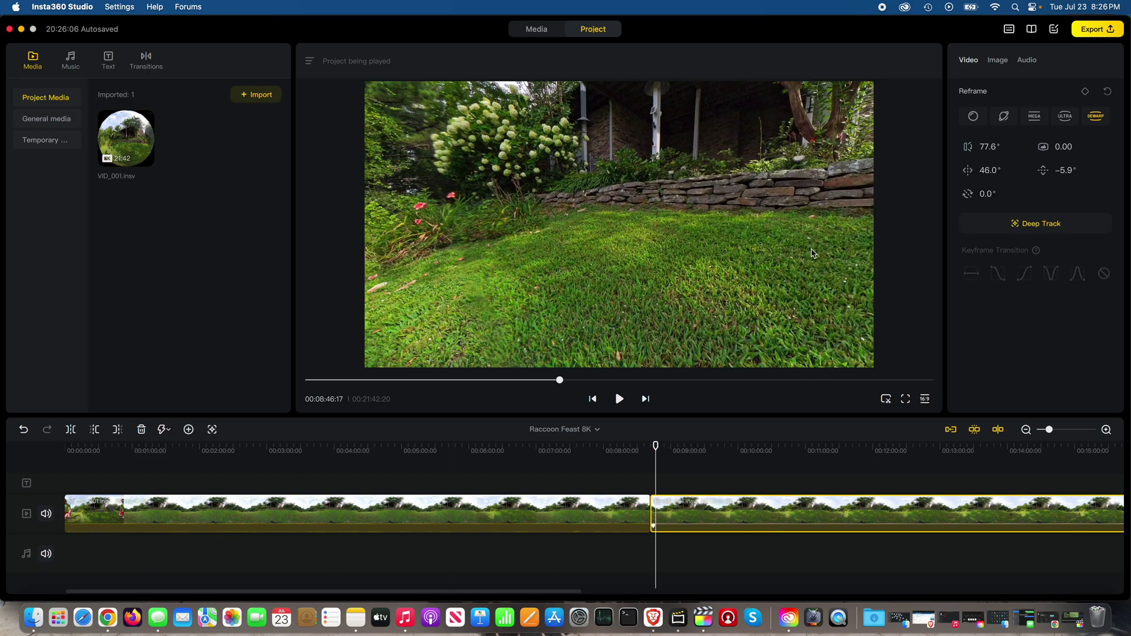
click(656, 463)
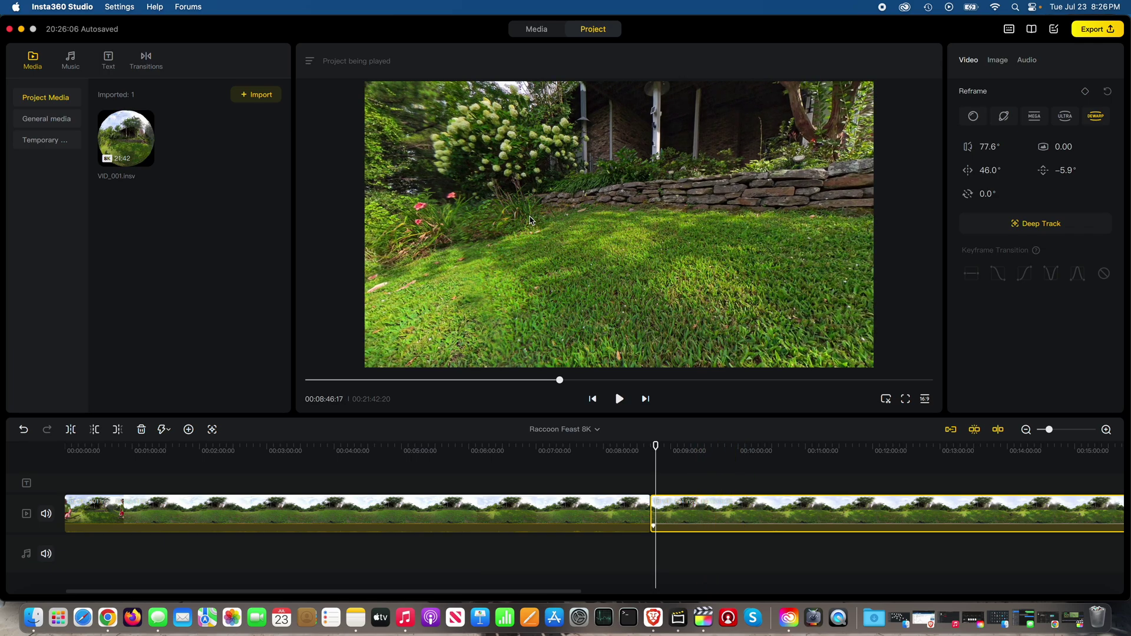
Step: Delete the footage before 00:08:41:25, leaving a 00:13:00:25 timeline
drag(530, 221, 707, 215)
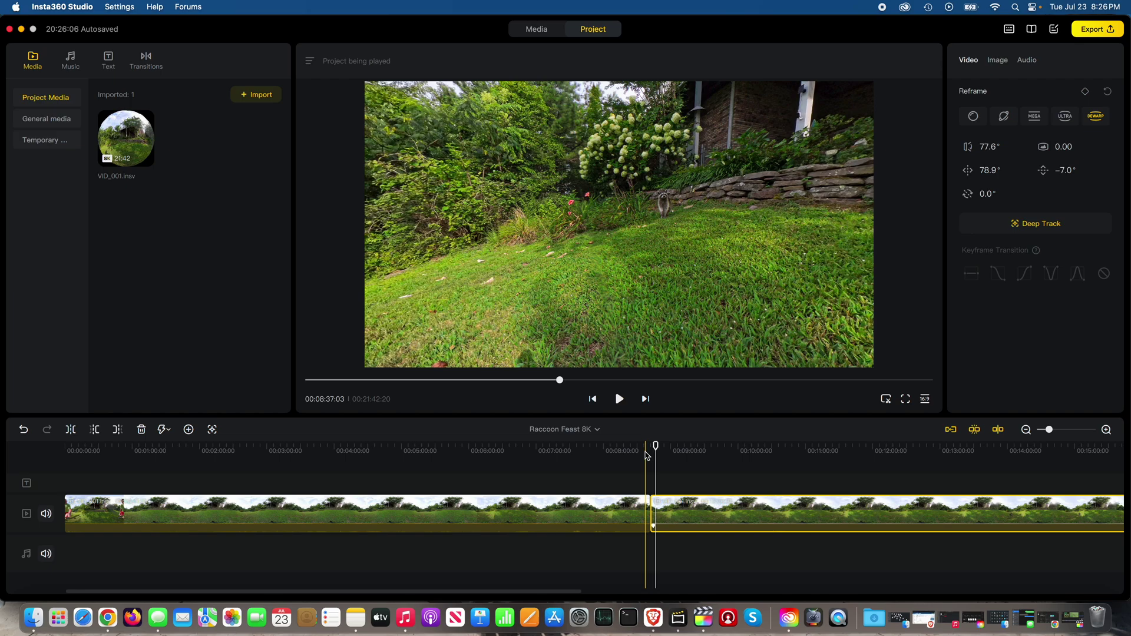
click(651, 451)
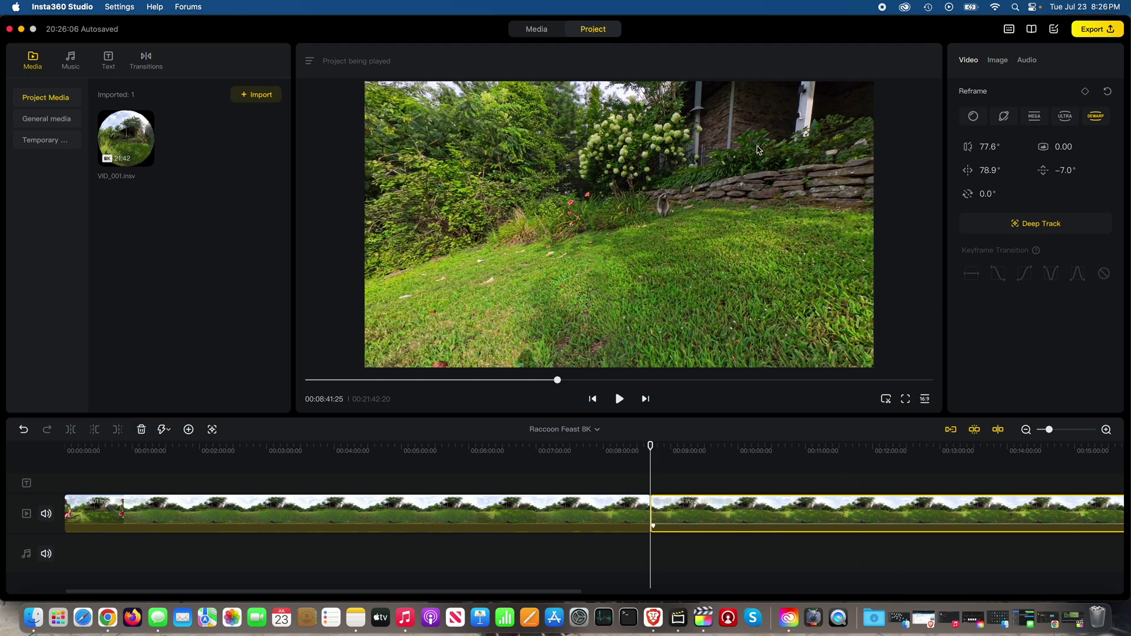
click(618, 508)
key(Delete)
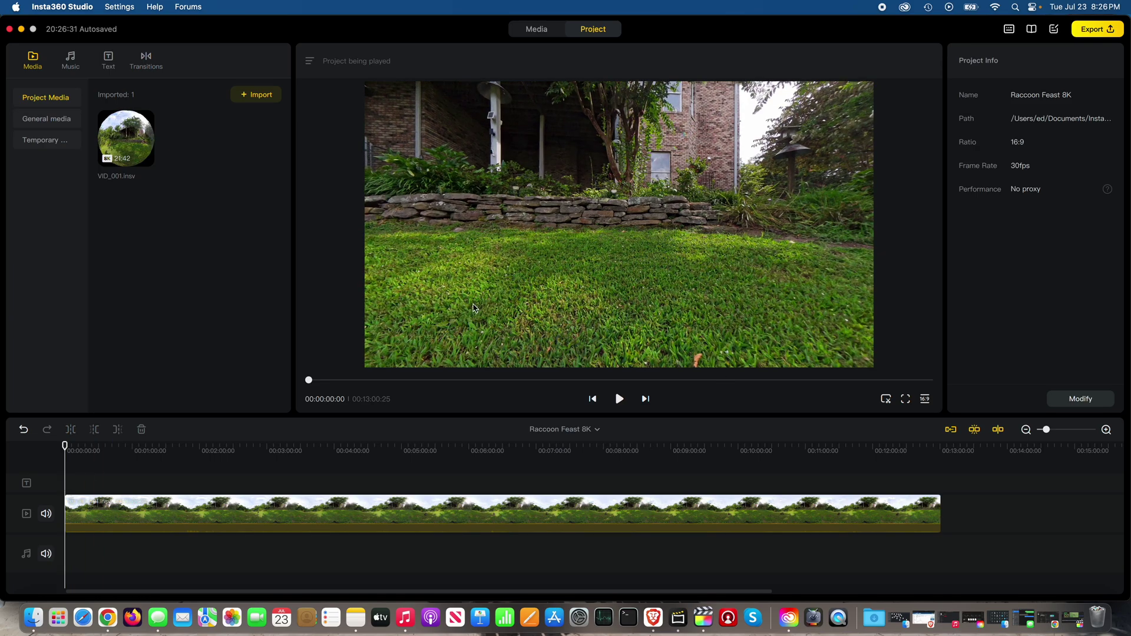
Step: Box the raccoon with Deep Track and track it through 00:00:16:17
click(74, 512)
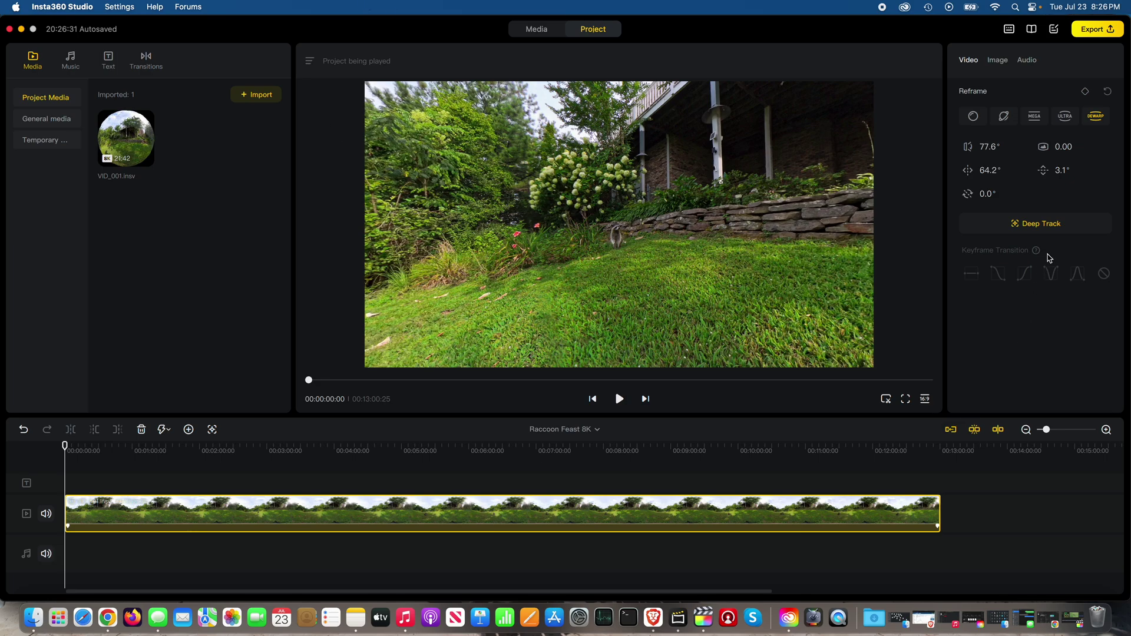
click(1056, 227)
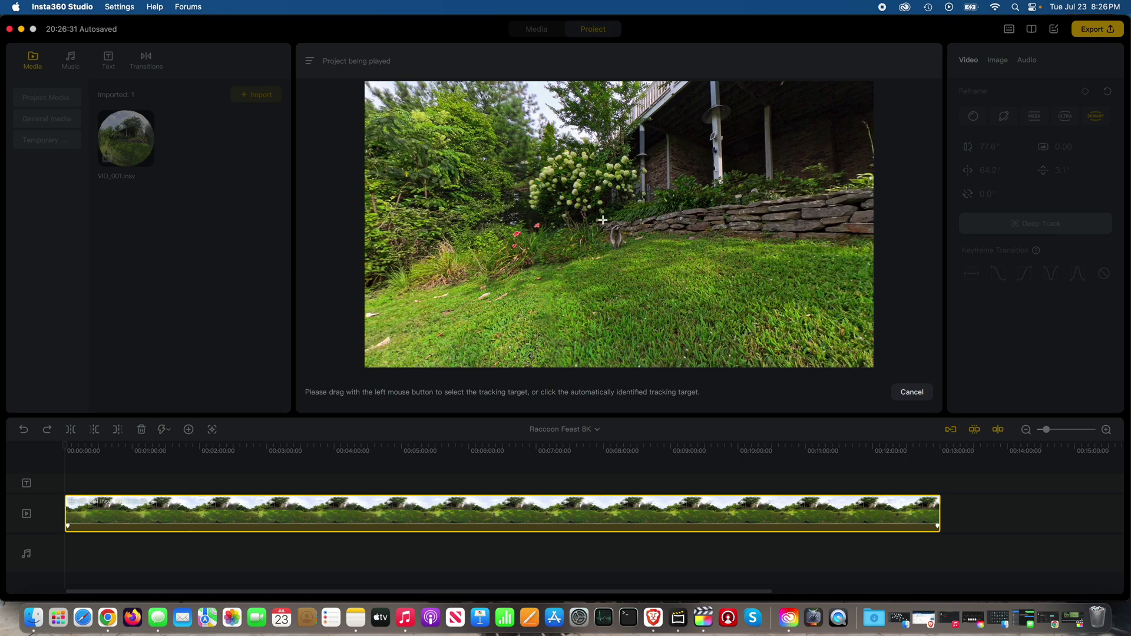
drag(603, 218, 628, 252)
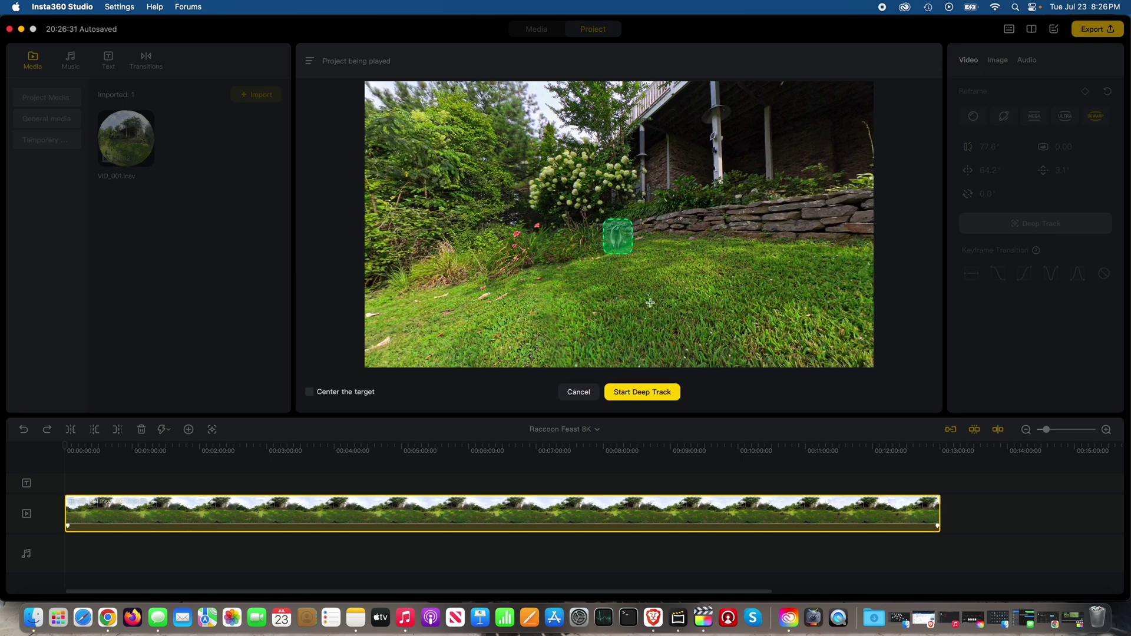
click(636, 394)
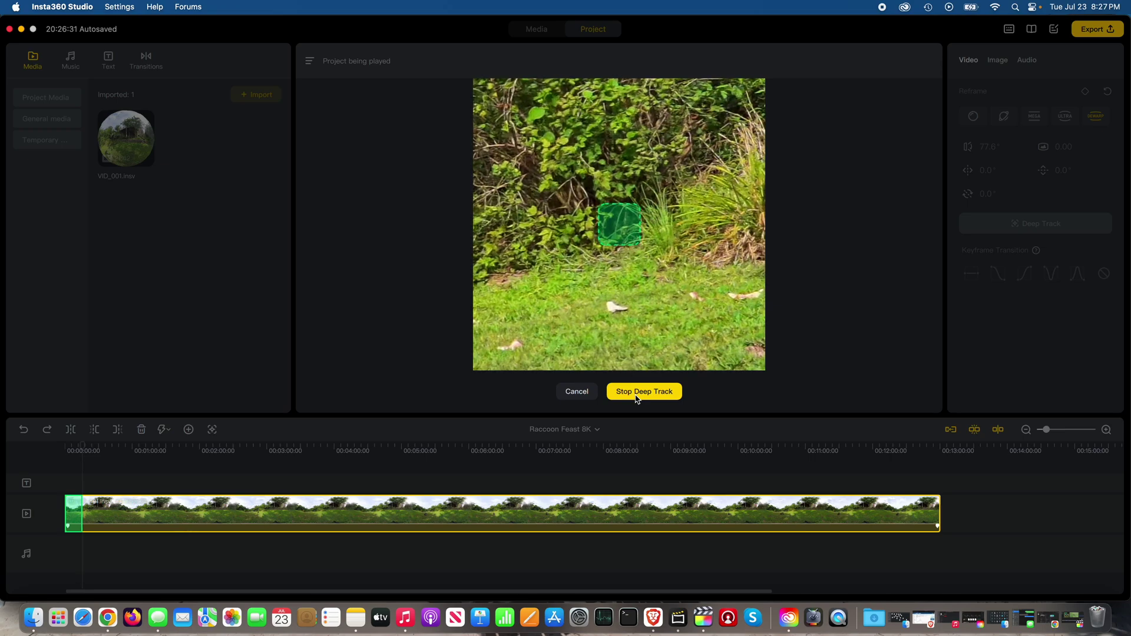
click(637, 392)
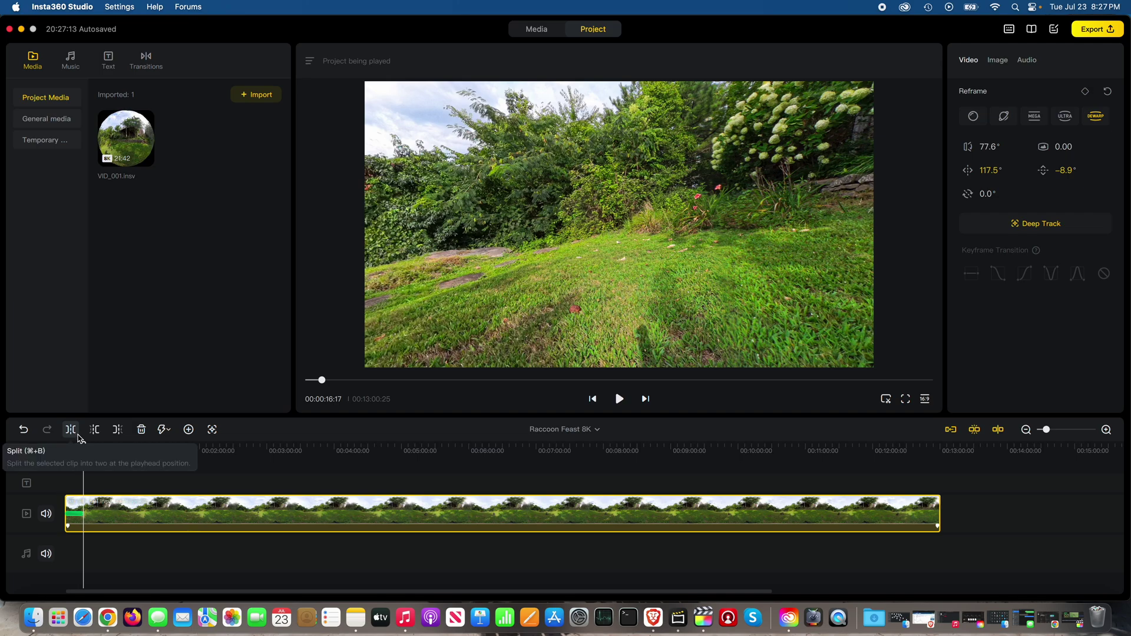
Step: Split the clip at 00:00:16:17 to separate the tracked opening
click(78, 435)
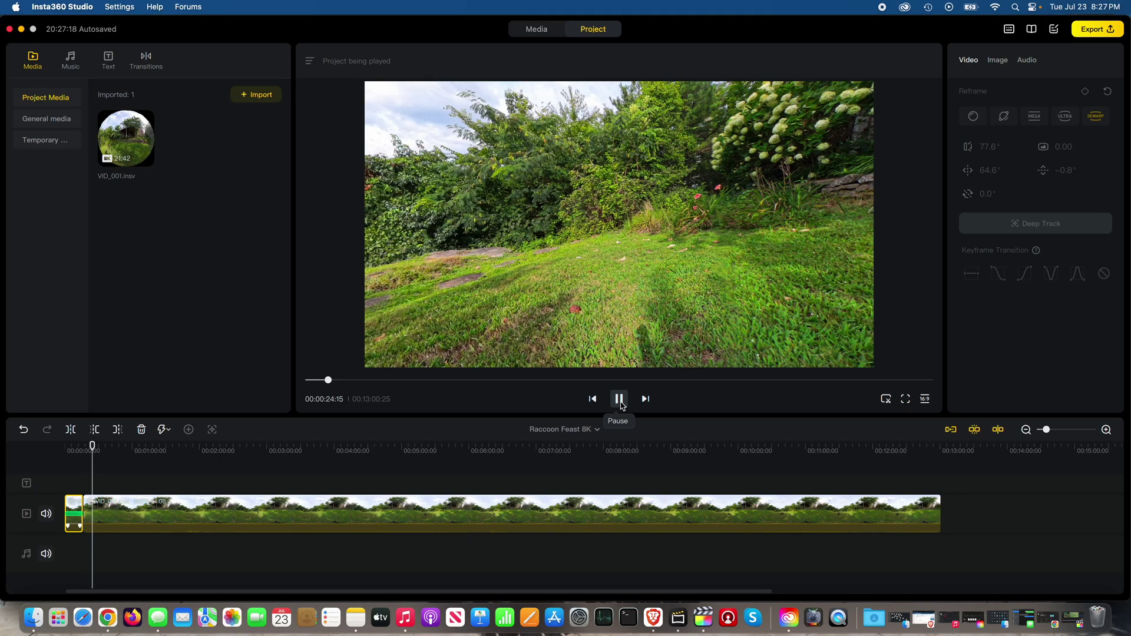
Step: Pause and rotate the second clip's view to pan −190.6°, tilt −22.1° over the lawn
click(621, 406)
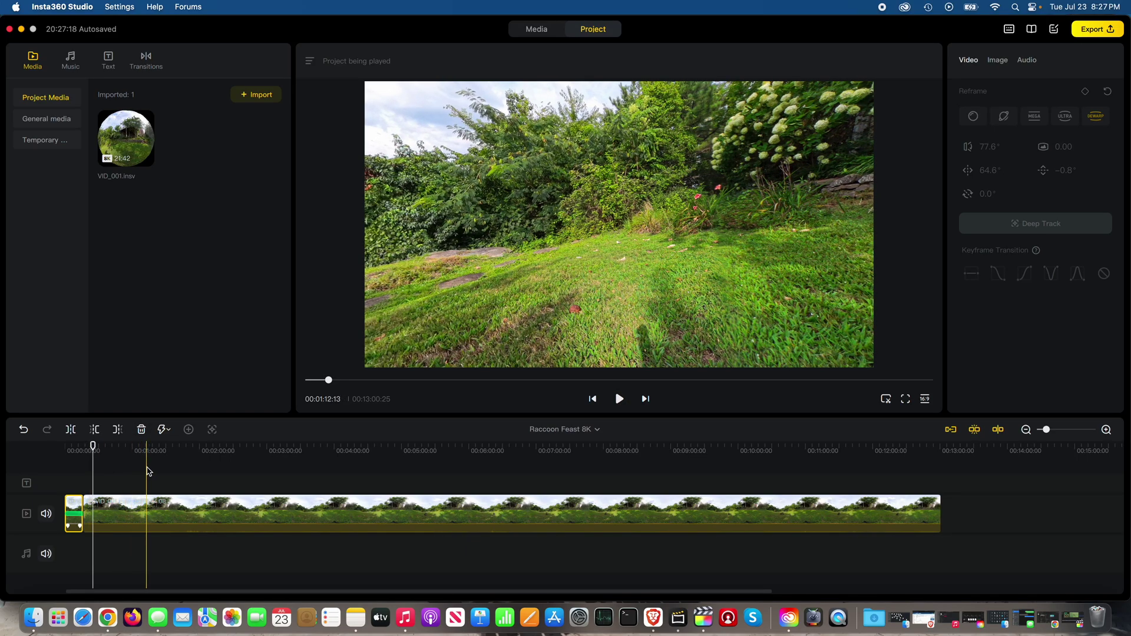
drag(632, 243, 493, 275)
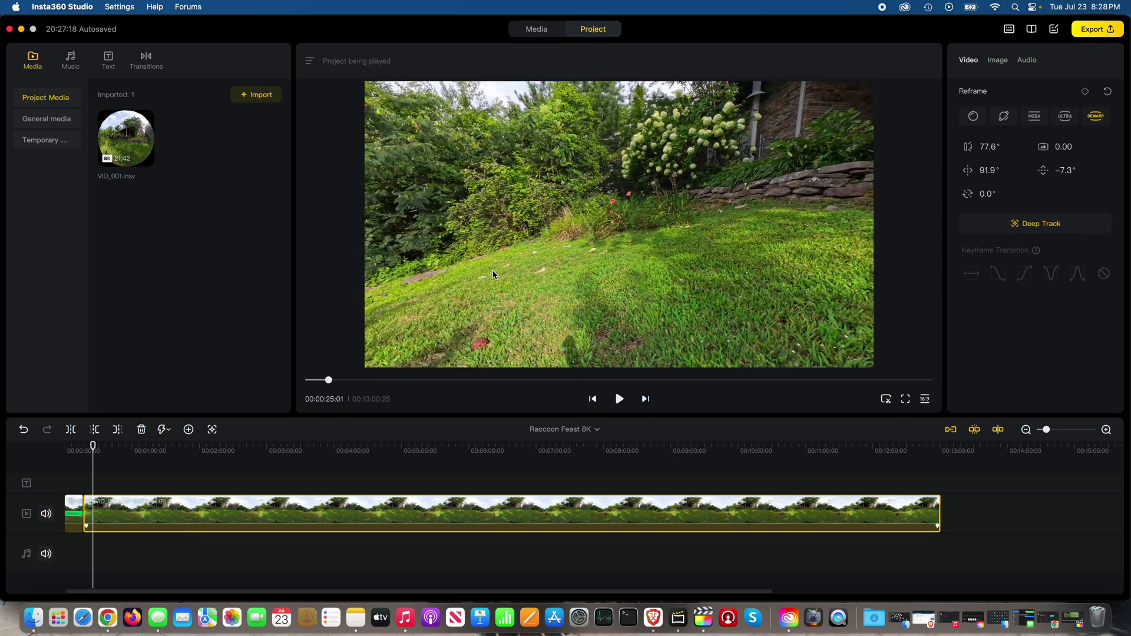
drag(726, 182, 837, 154)
drag(589, 254, 594, 201)
drag(809, 269, 614, 220)
drag(782, 222, 573, 204)
drag(816, 340, 564, 258)
drag(801, 248, 469, 221)
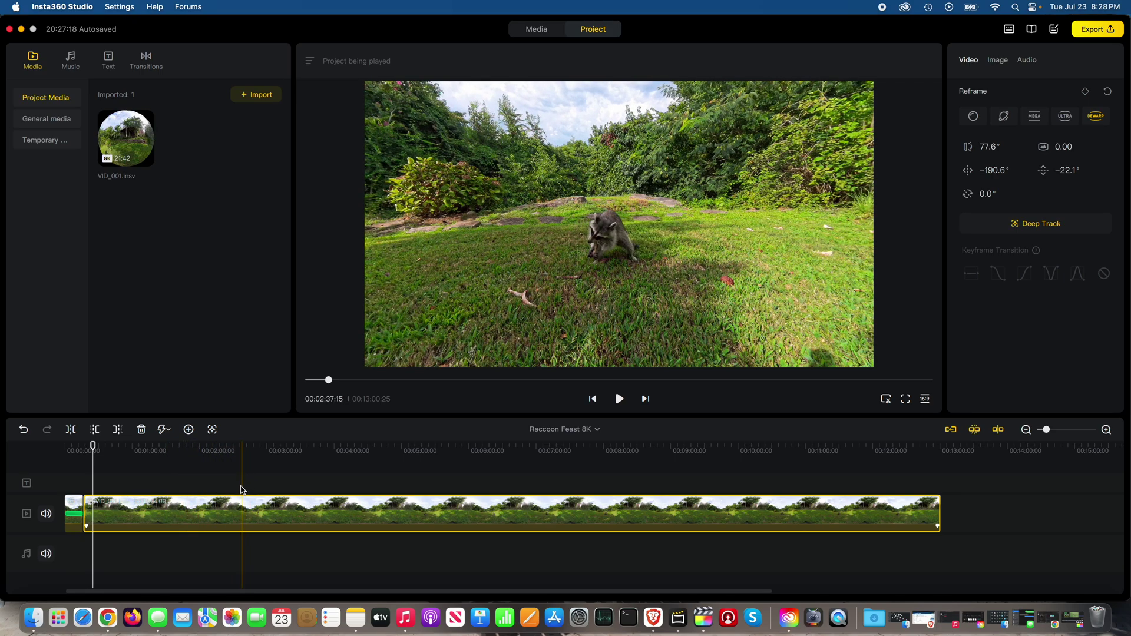
Step: Split the second clip at 00:02:22:24 and delete the piece before the cut
click(239, 489)
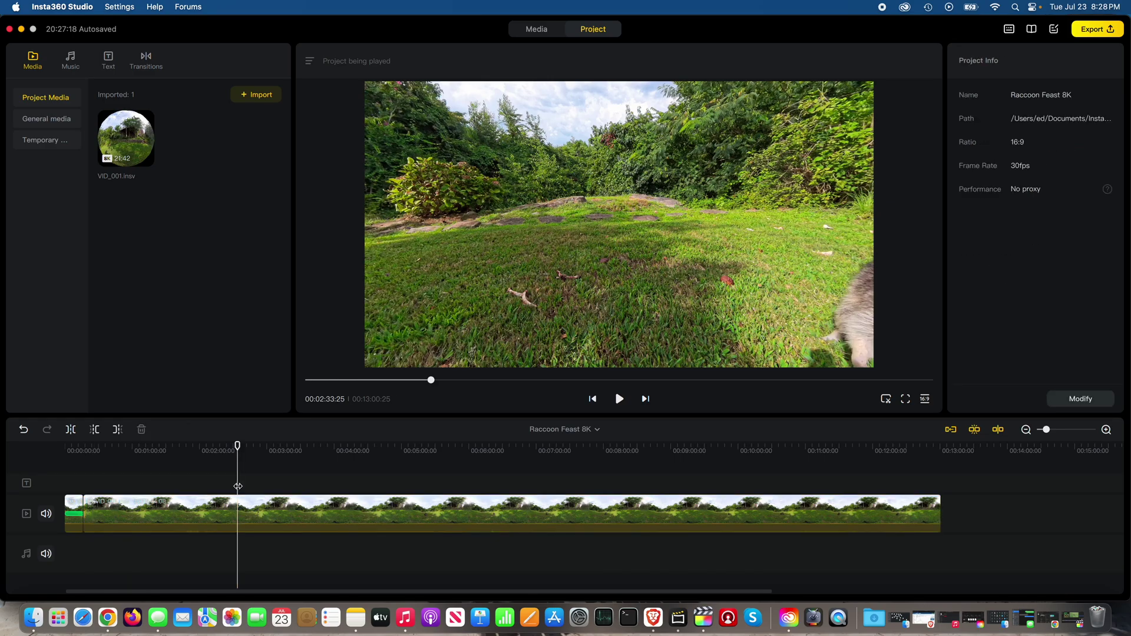
click(242, 513)
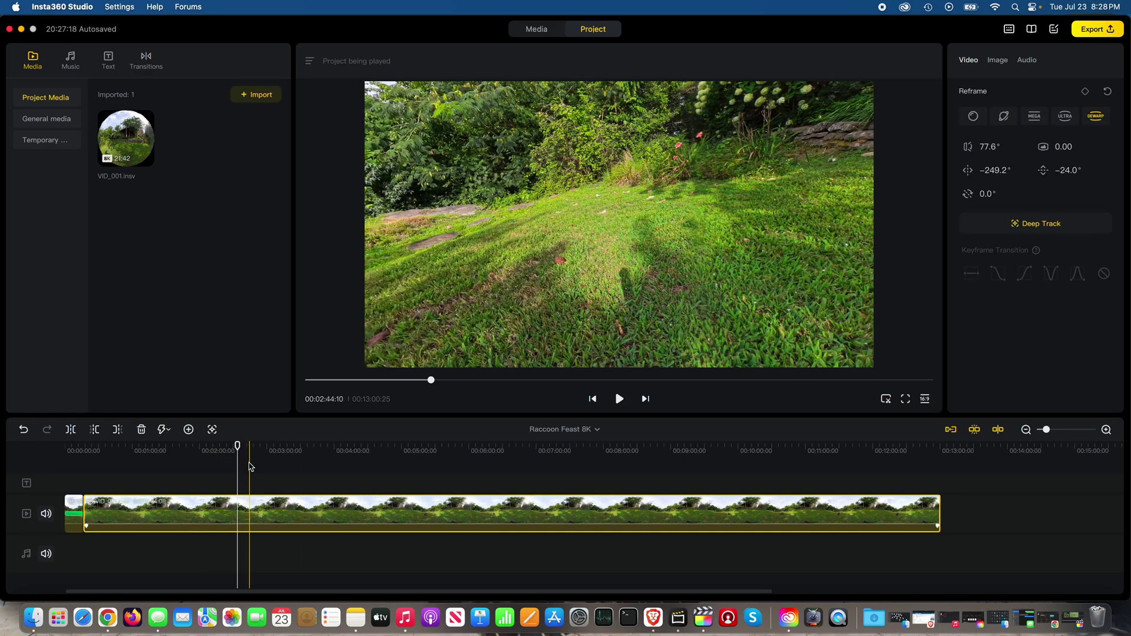
click(242, 464)
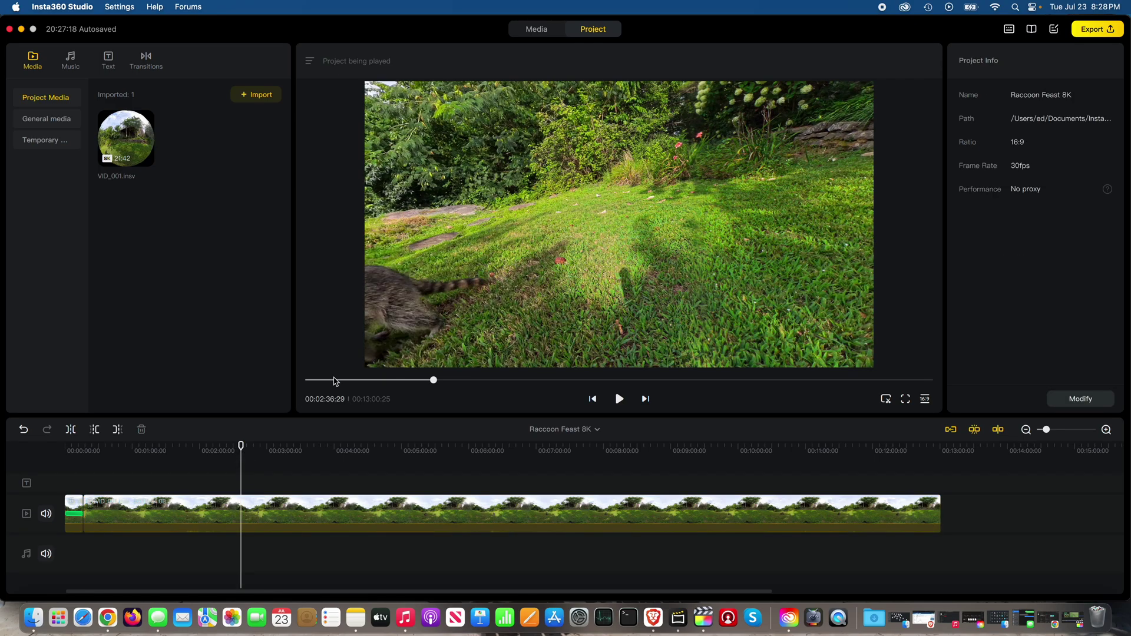
click(236, 513)
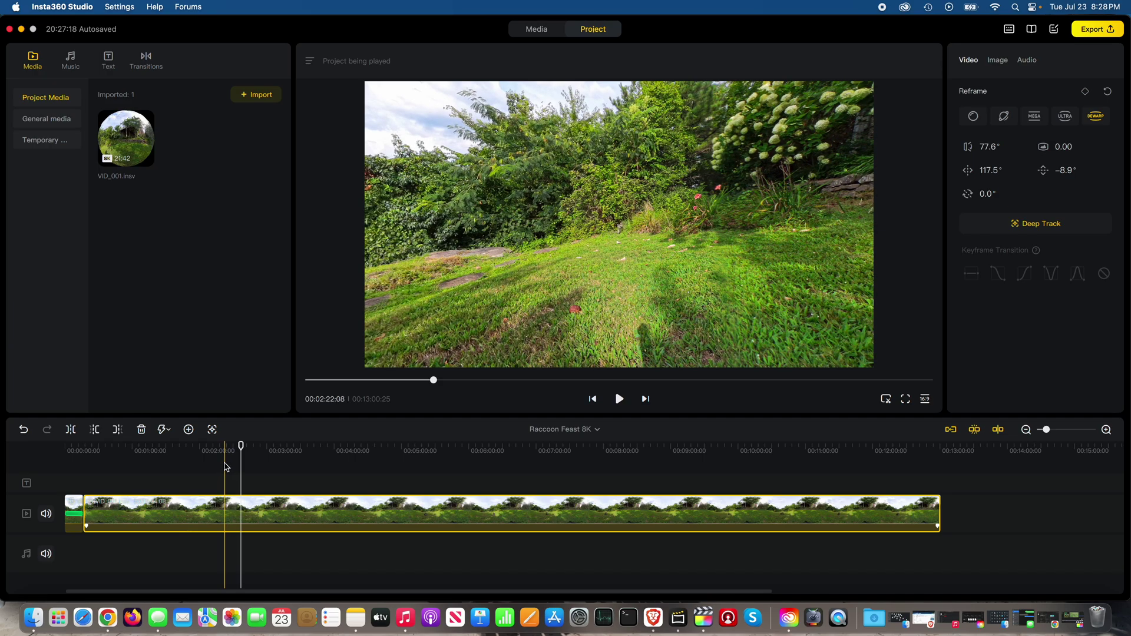
click(226, 467)
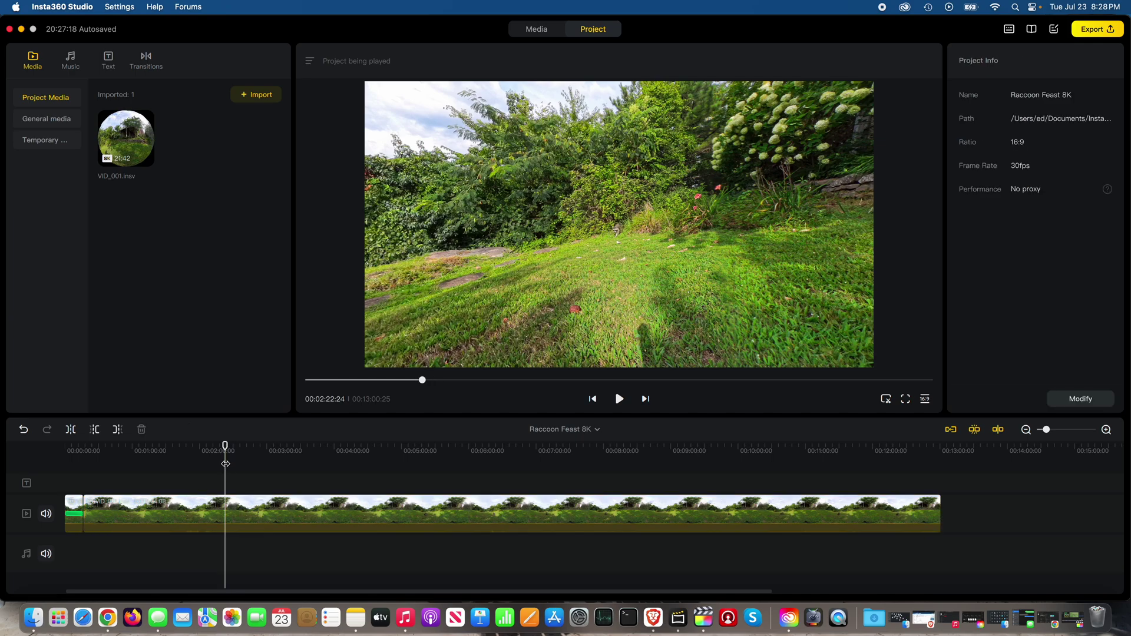
click(176, 507)
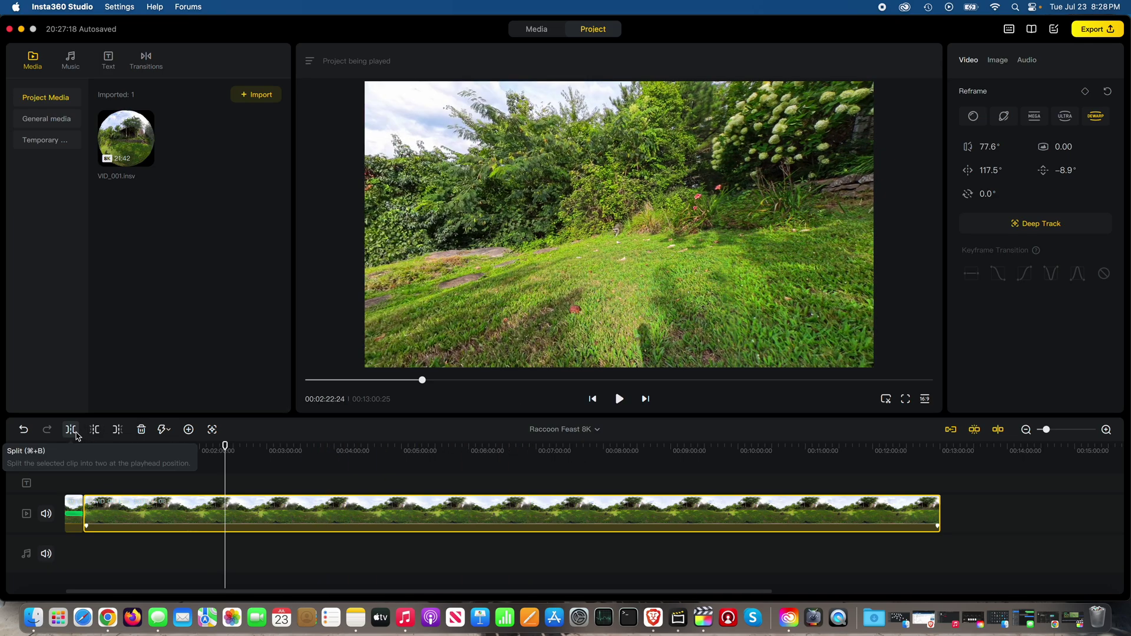
click(75, 435)
key(Delete)
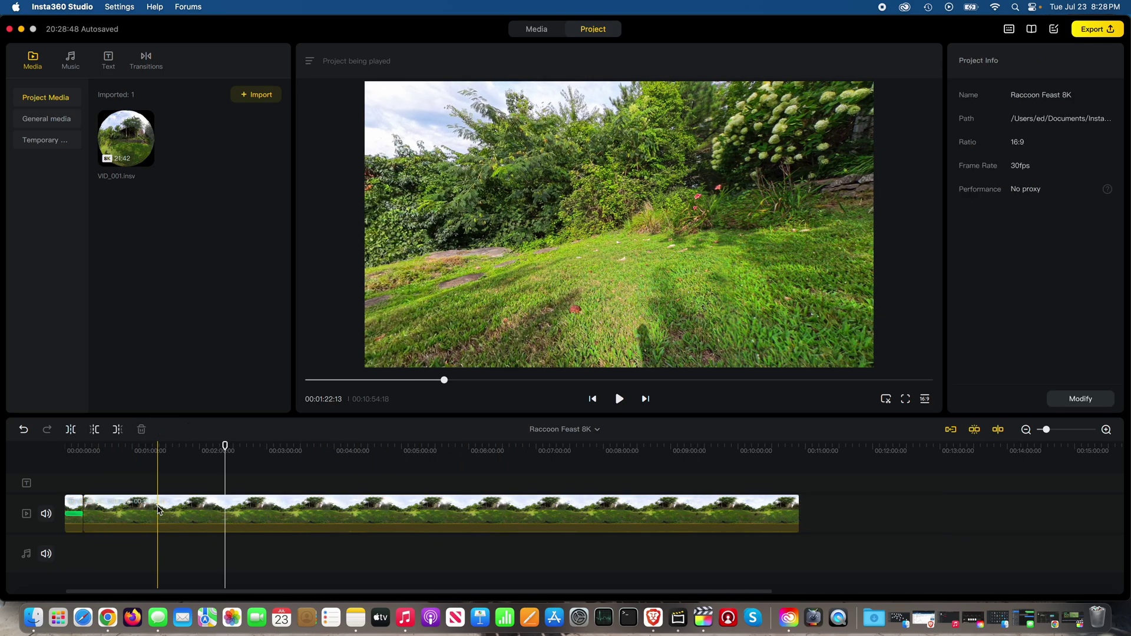
click(81, 475)
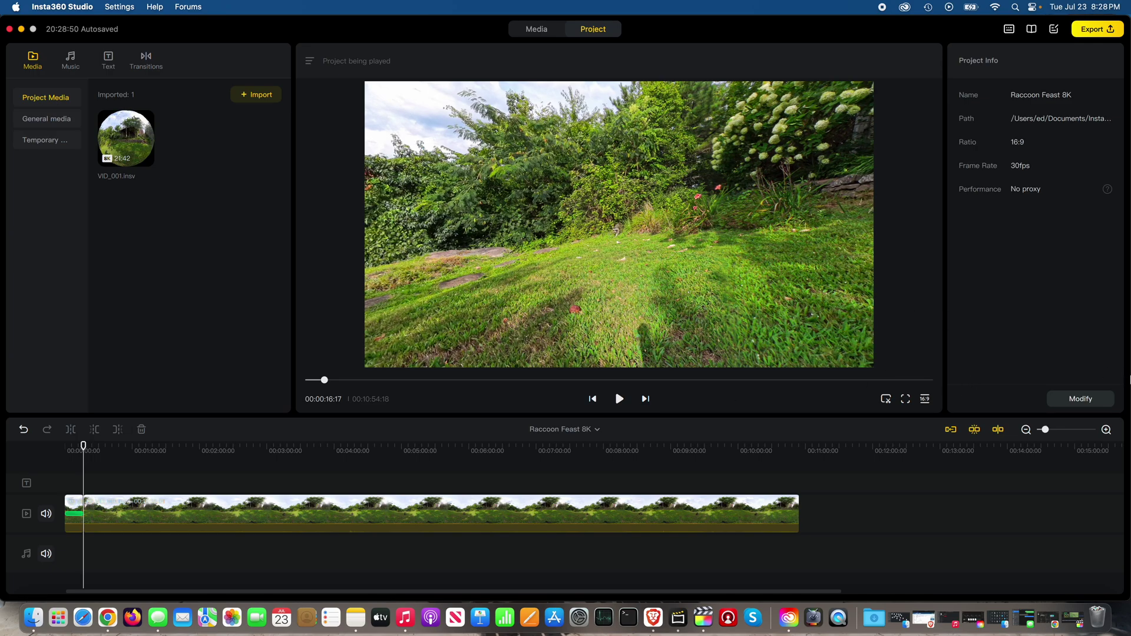
Step: Select the later clip, pick the raccoon near the preview centre, and start Deep Track
click(135, 518)
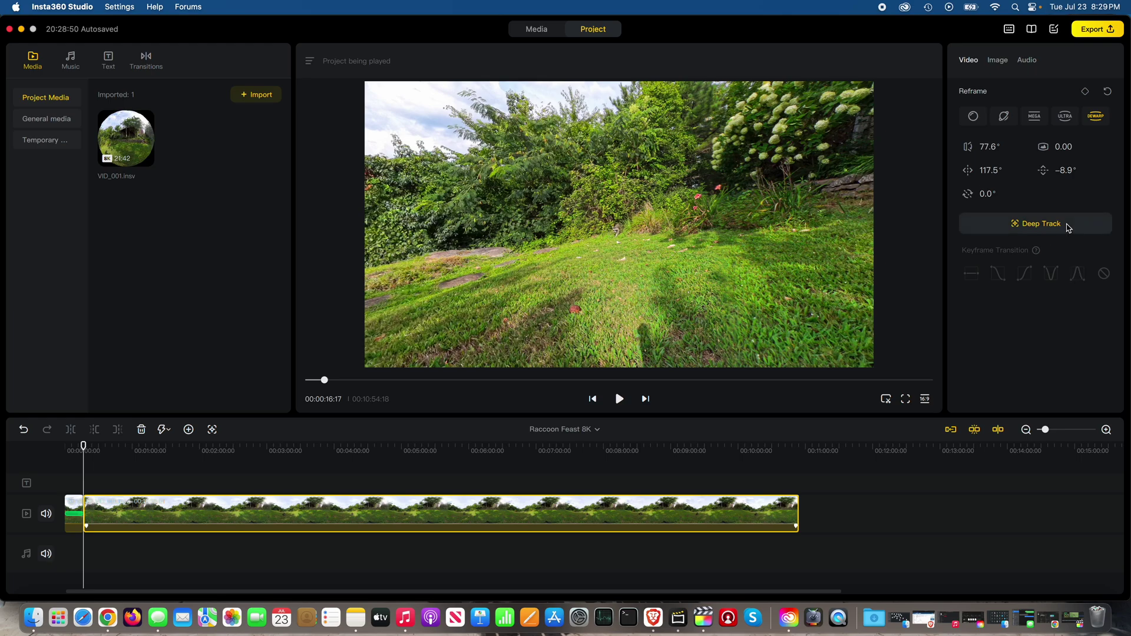
click(1067, 225)
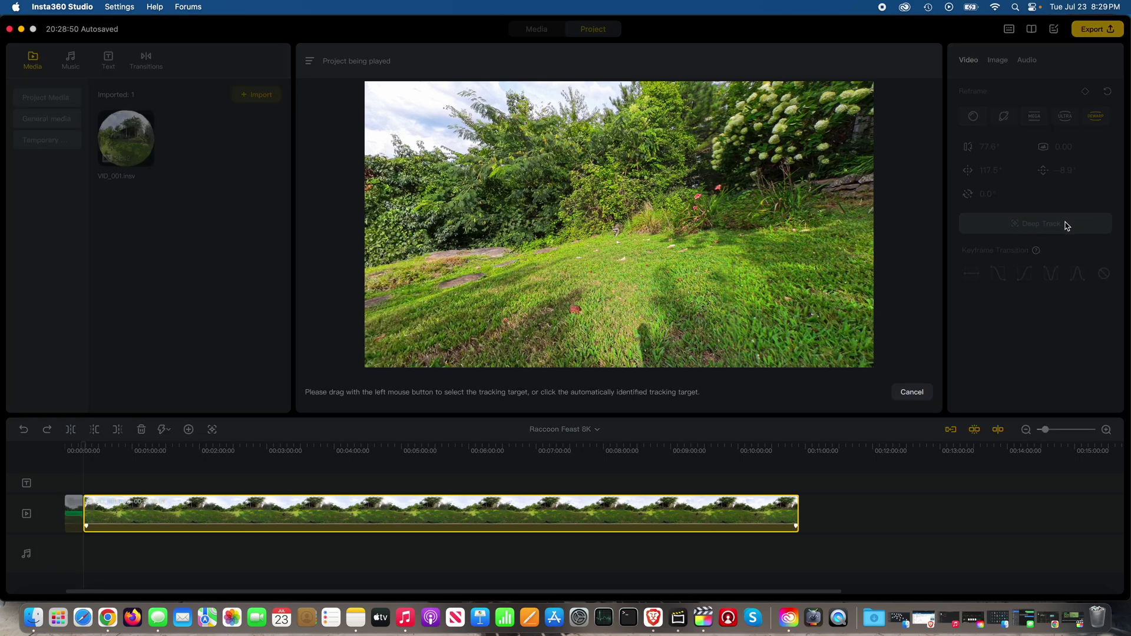
click(607, 214)
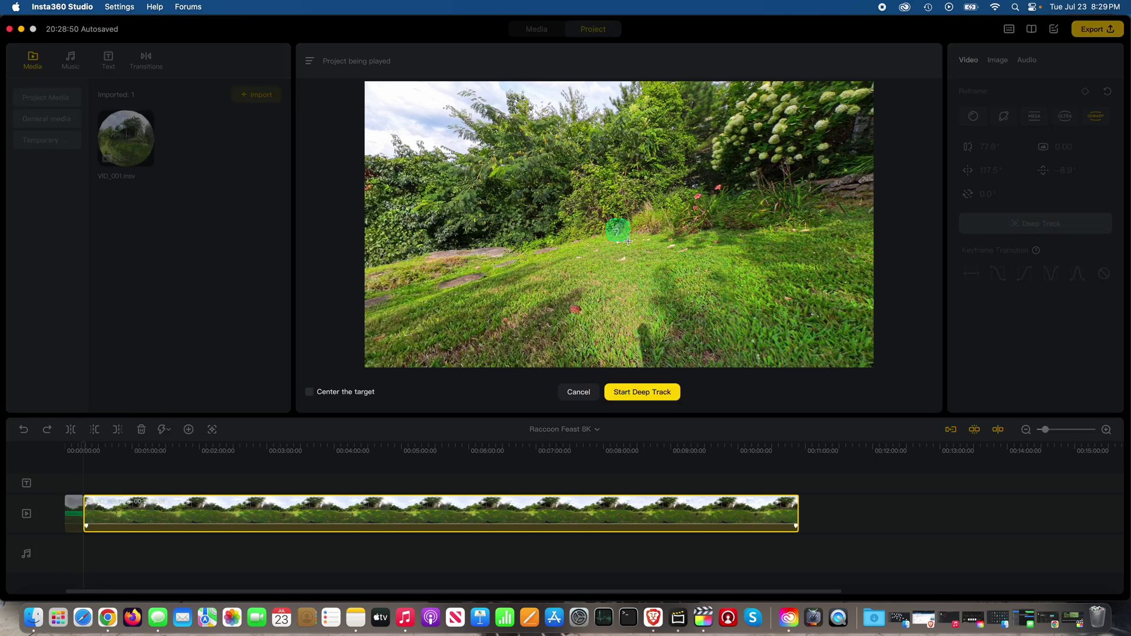
click(651, 395)
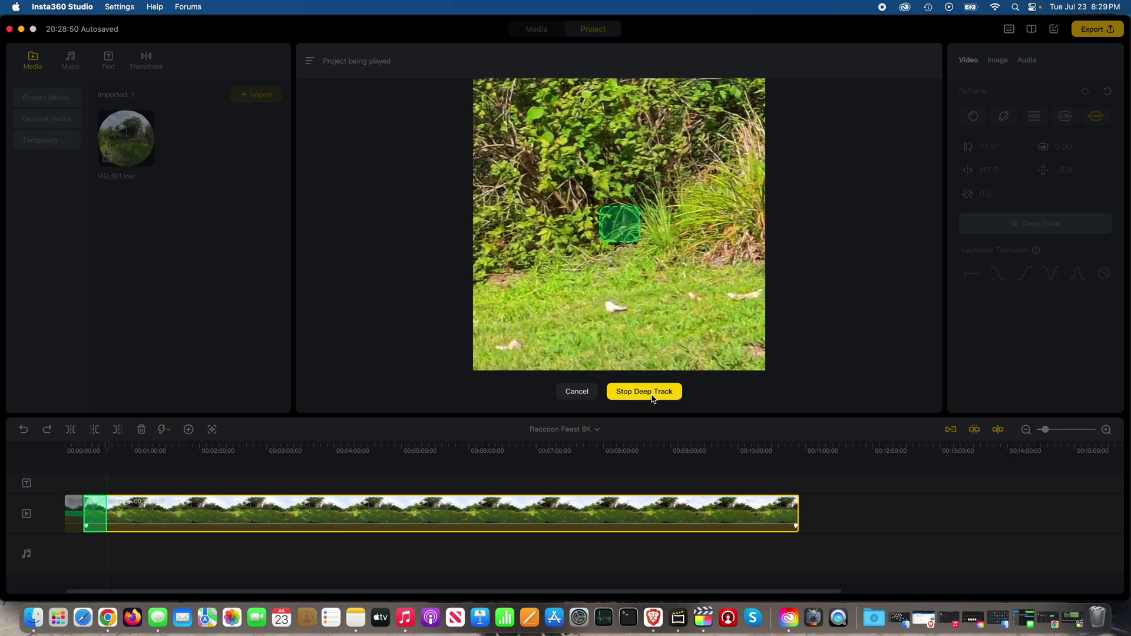
Step: Stop Deep Track and split the clip where tracking ended, around 00:00:38
click(653, 398)
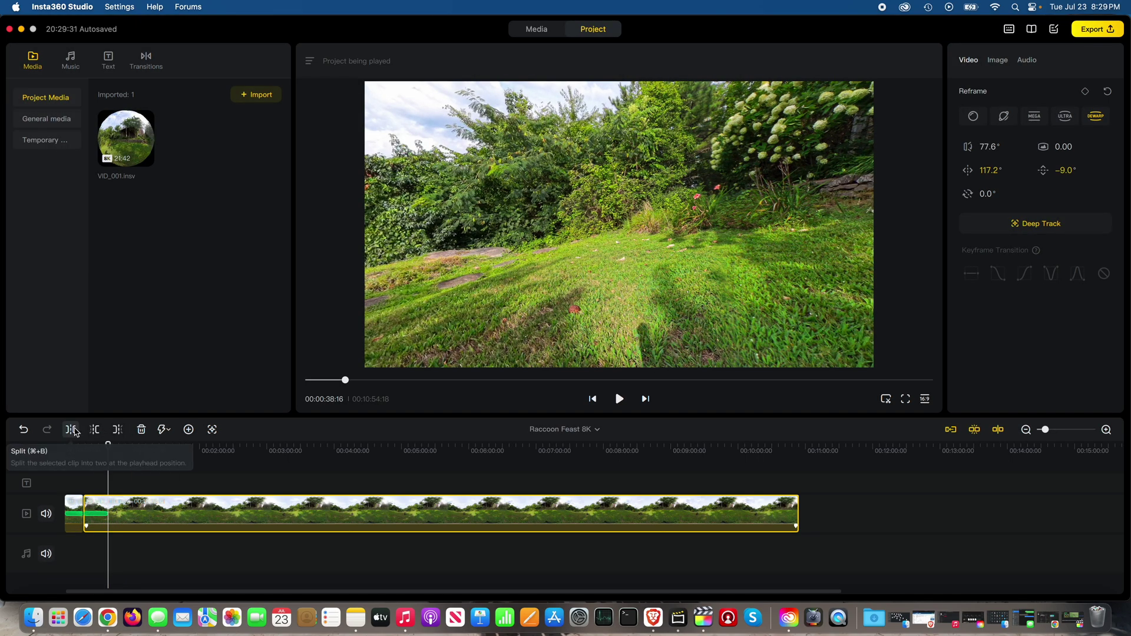
click(70, 429)
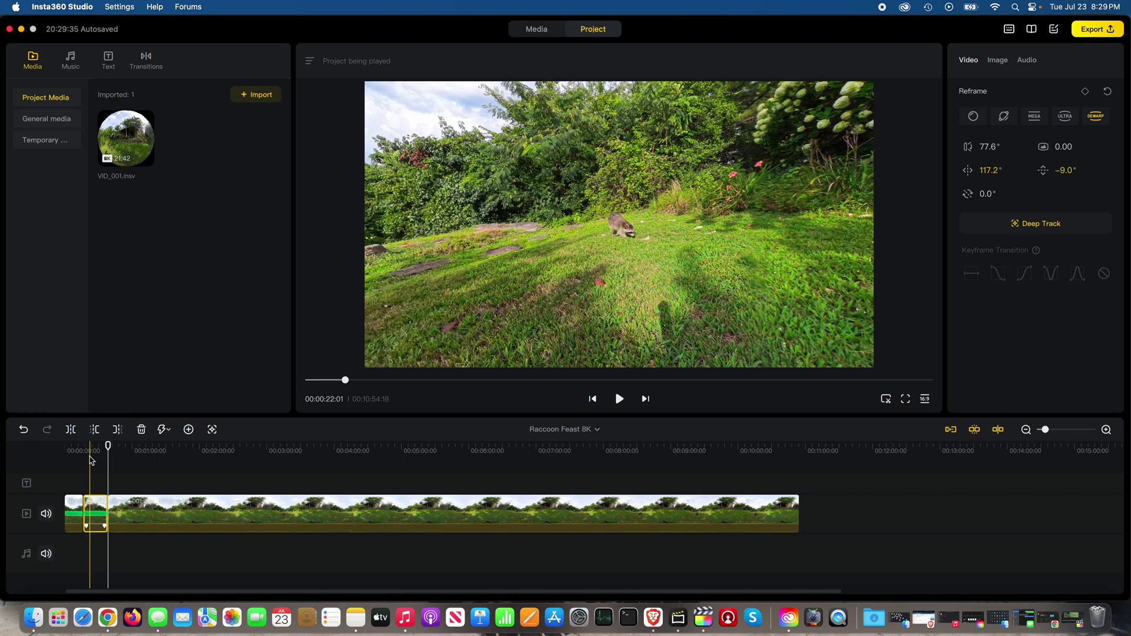
click(86, 459)
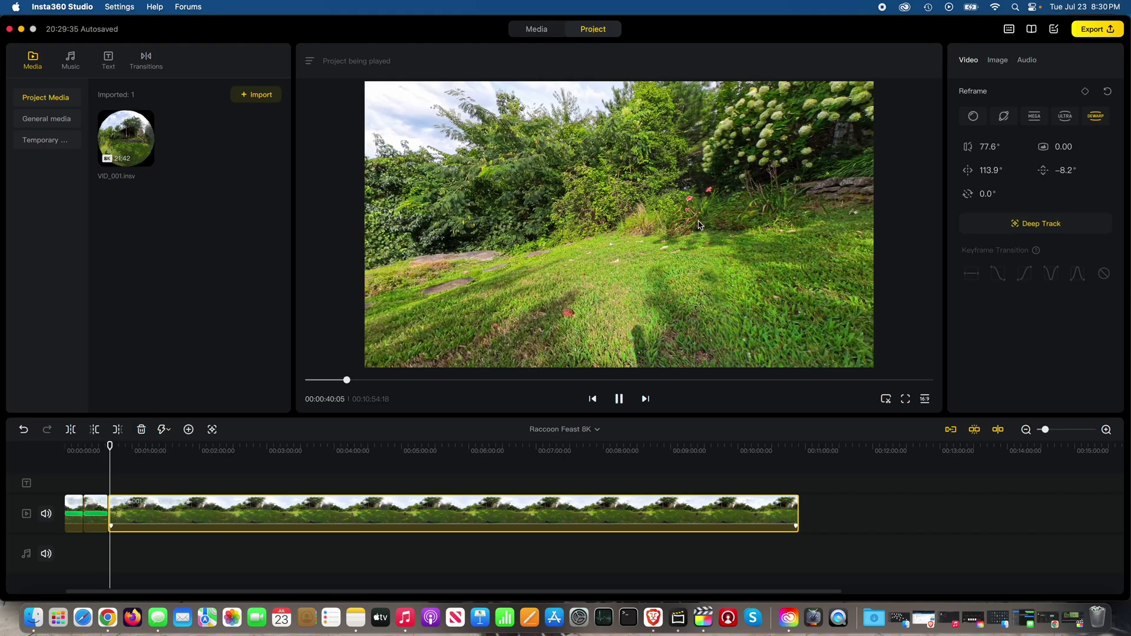
drag(624, 344, 646, 144)
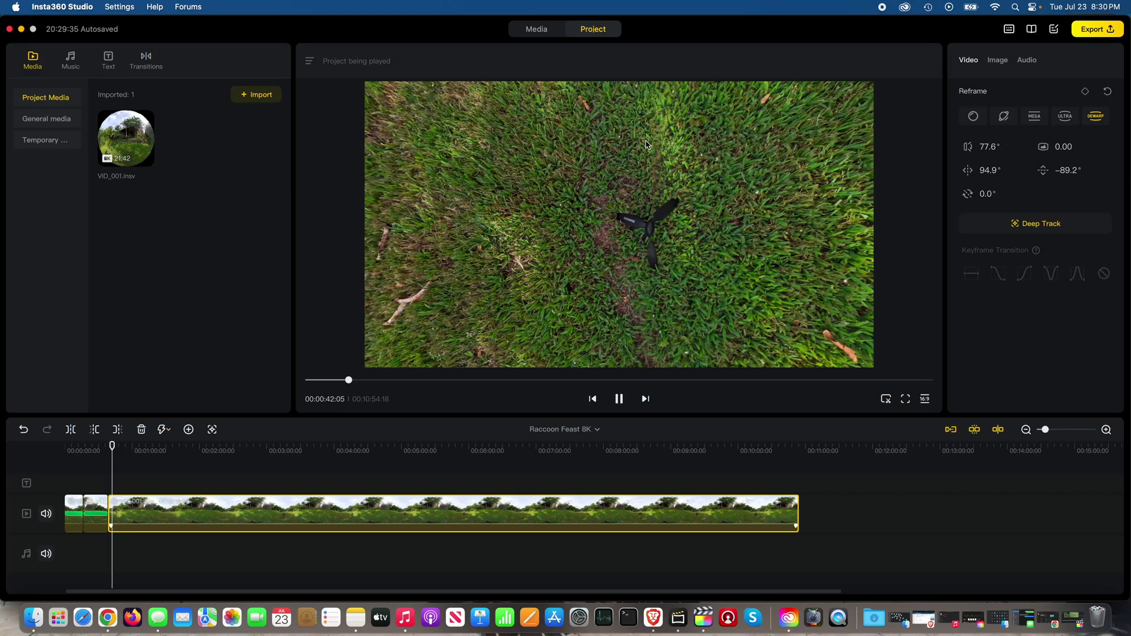
drag(669, 232, 570, 245)
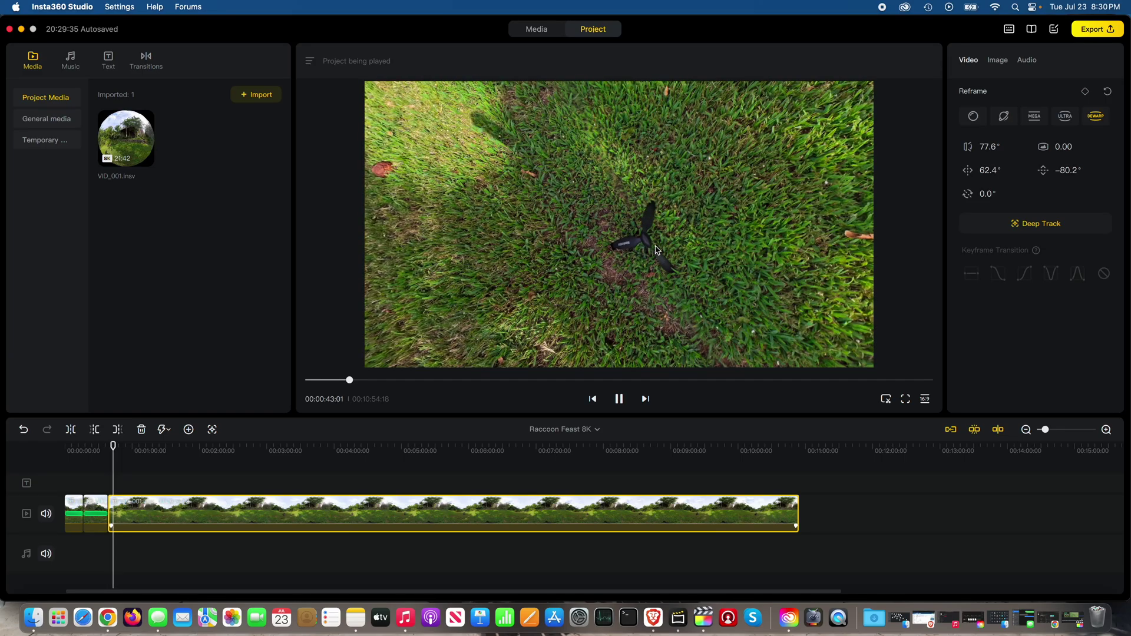
drag(632, 265, 613, 190)
drag(585, 284, 703, 234)
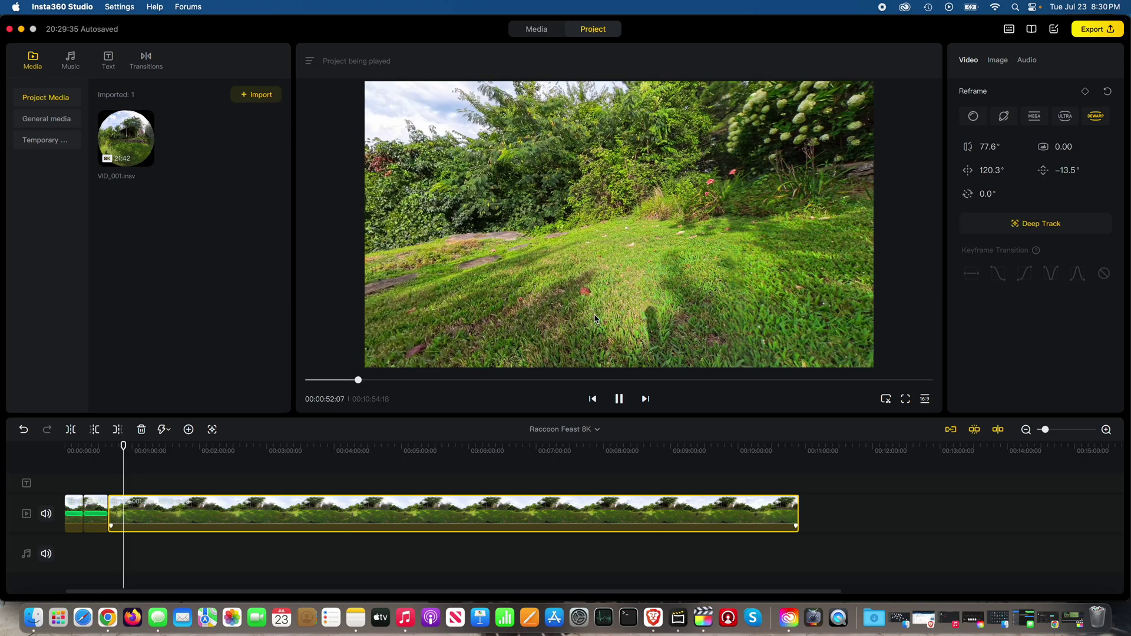
click(619, 399)
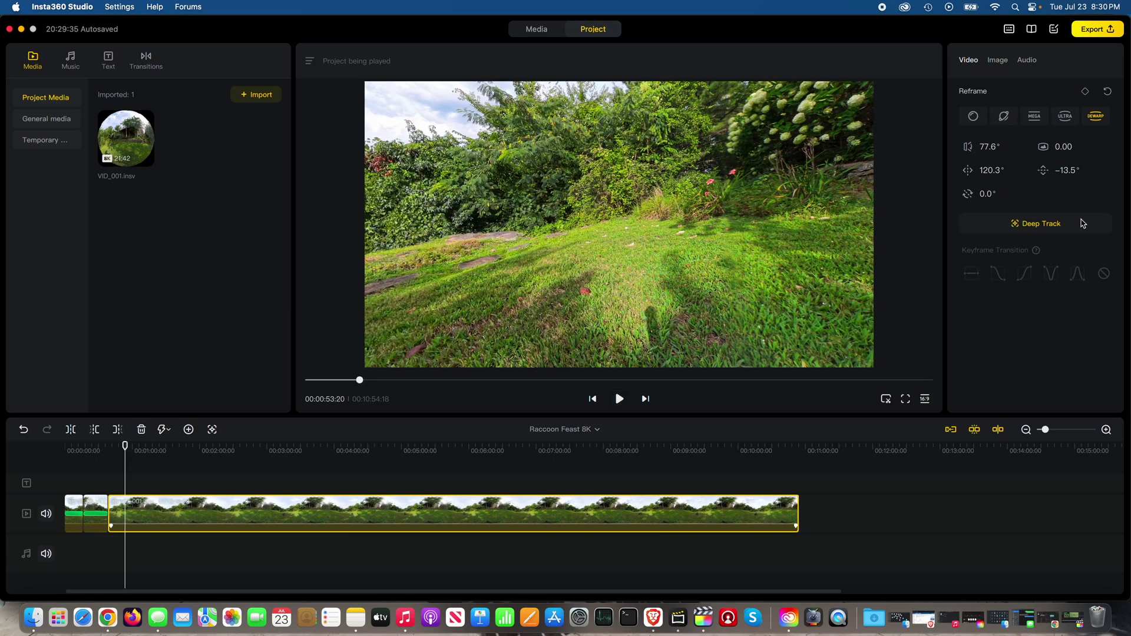
click(91, 452)
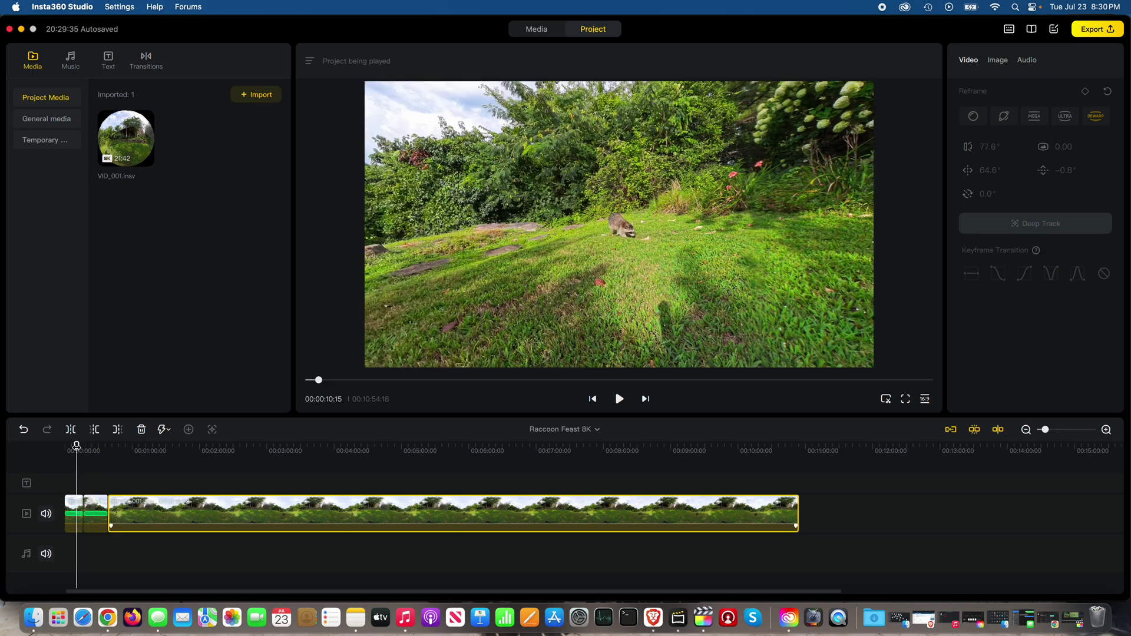
drag(91, 446, 251, 448)
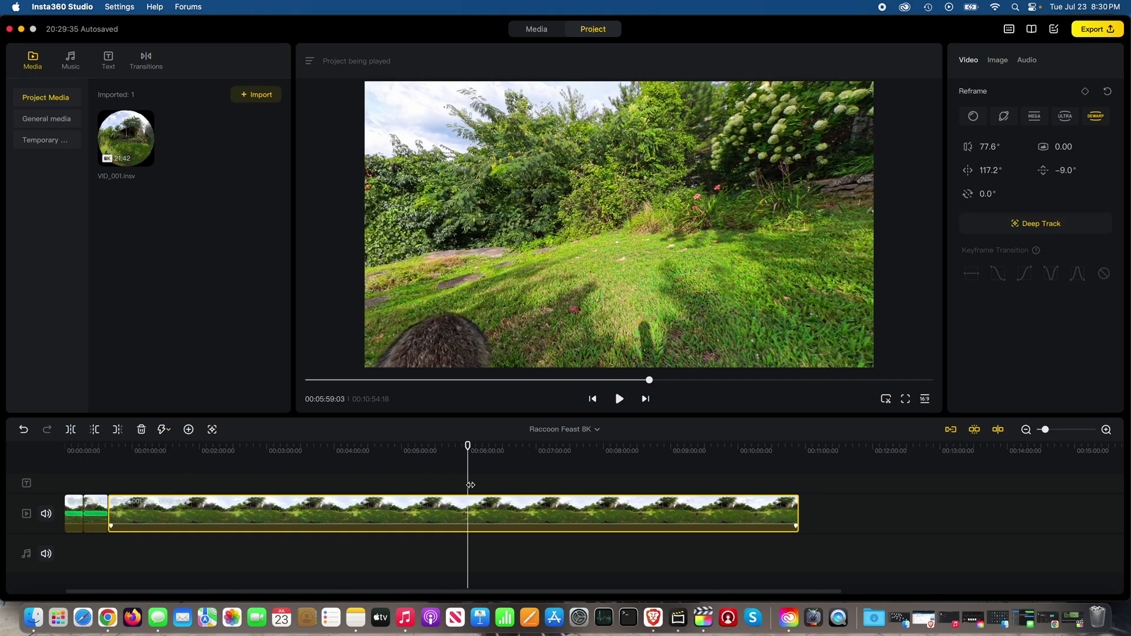
drag(470, 485, 404, 485)
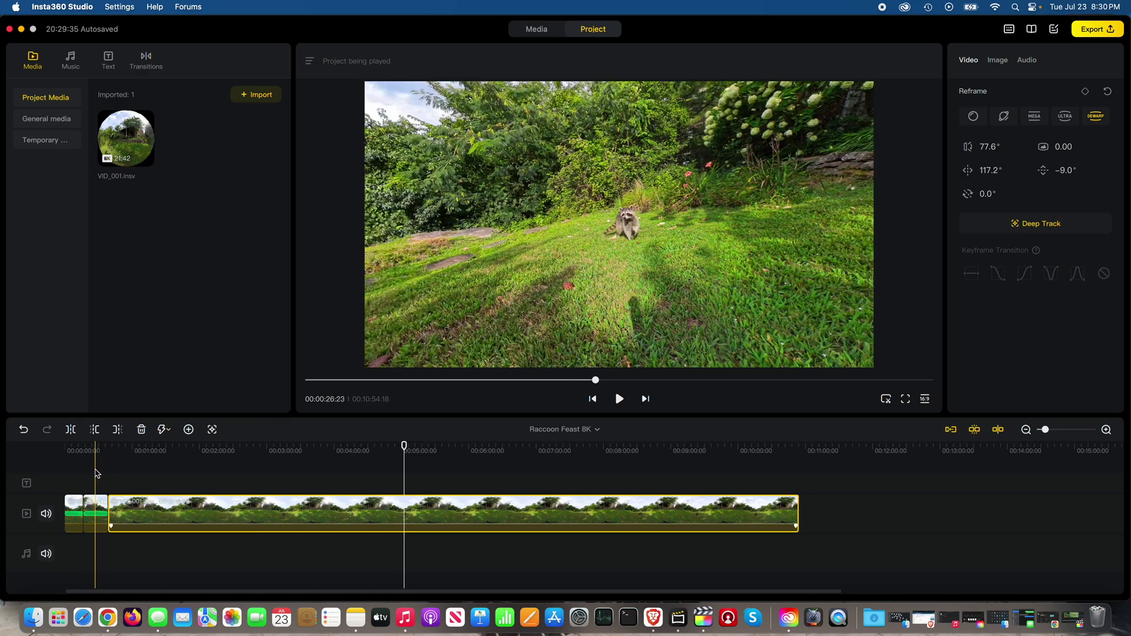
click(65, 454)
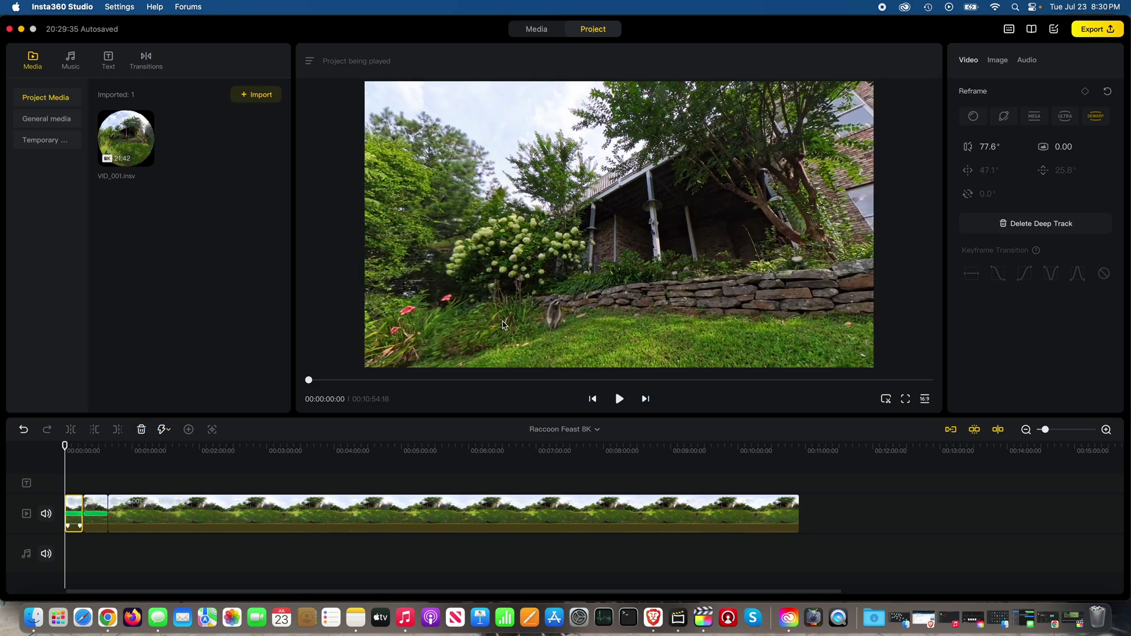
drag(764, 183, 563, 339)
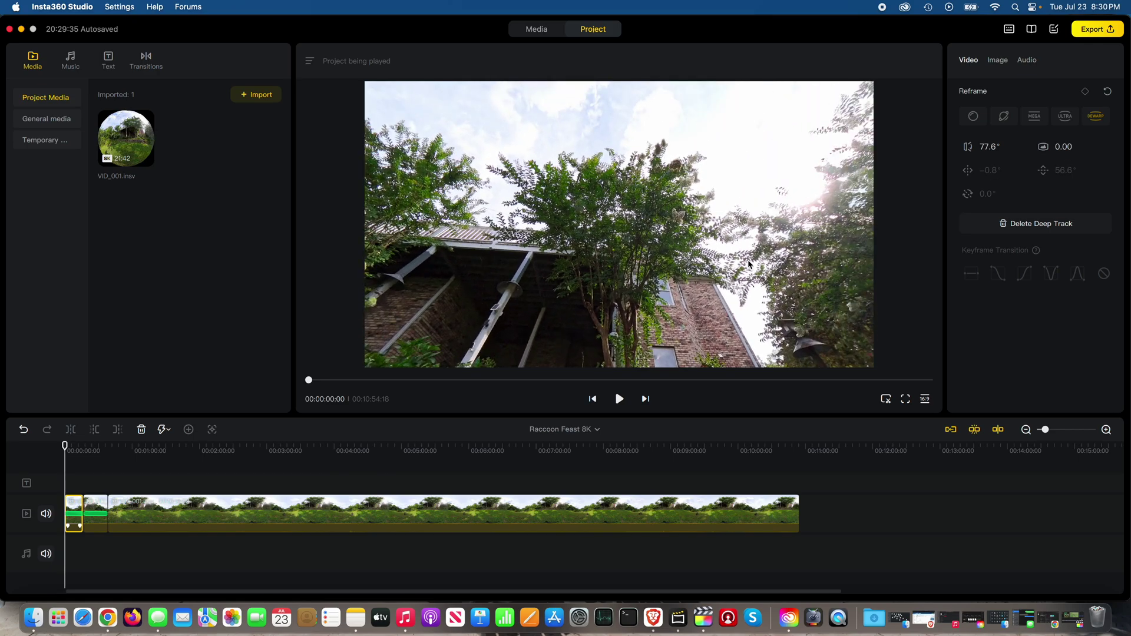
drag(752, 265, 433, 155)
drag(710, 266, 478, 175)
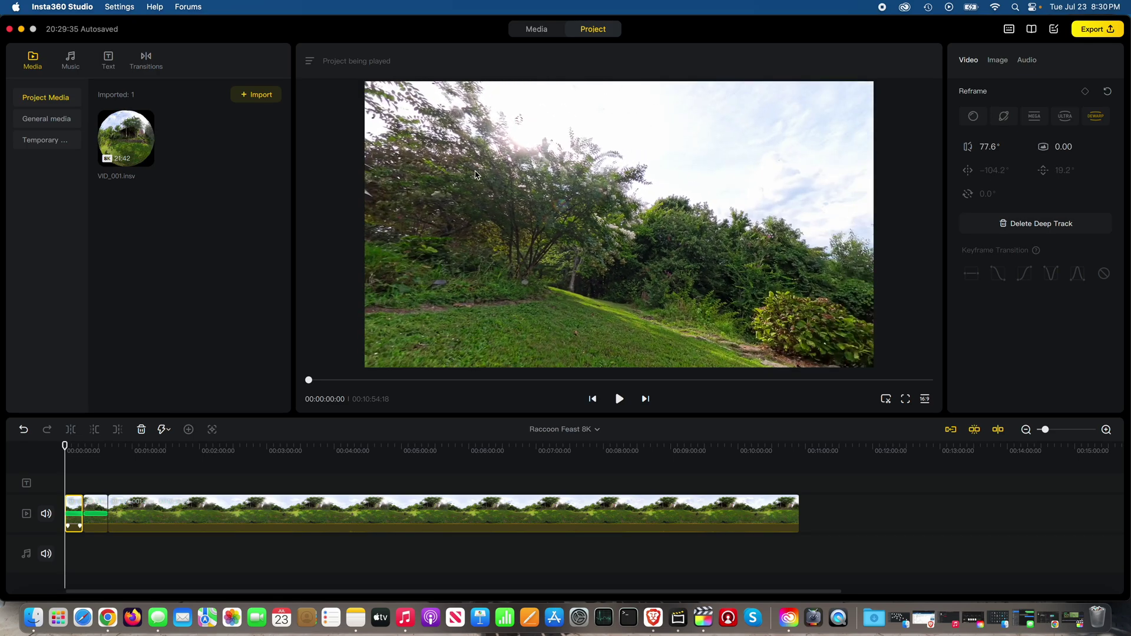
drag(838, 222, 607, 192)
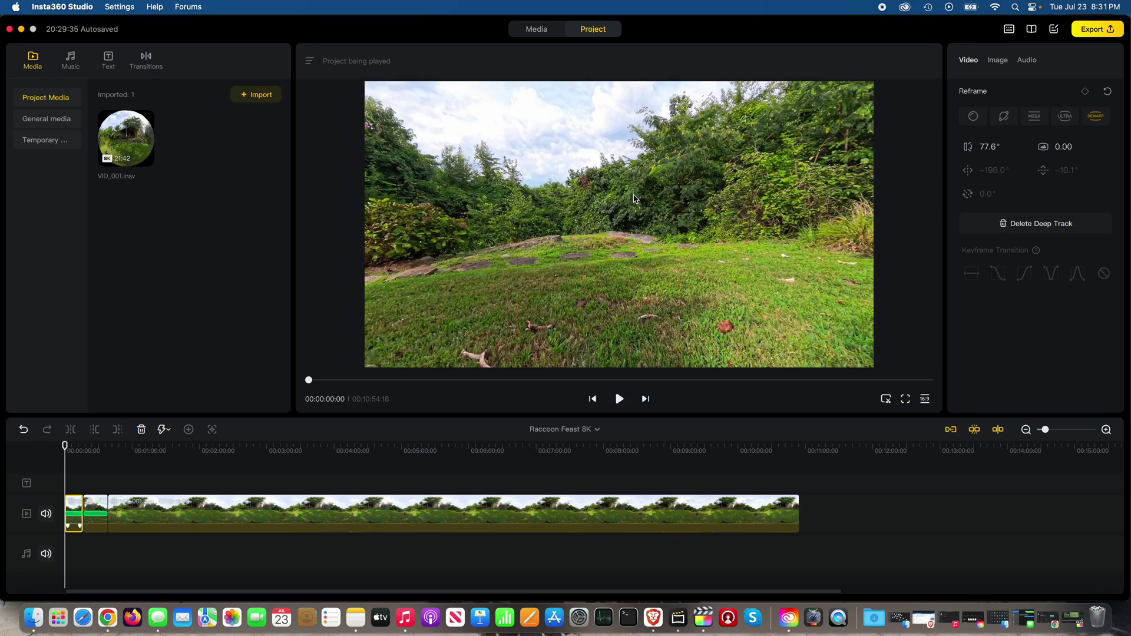
drag(731, 180, 733, 292)
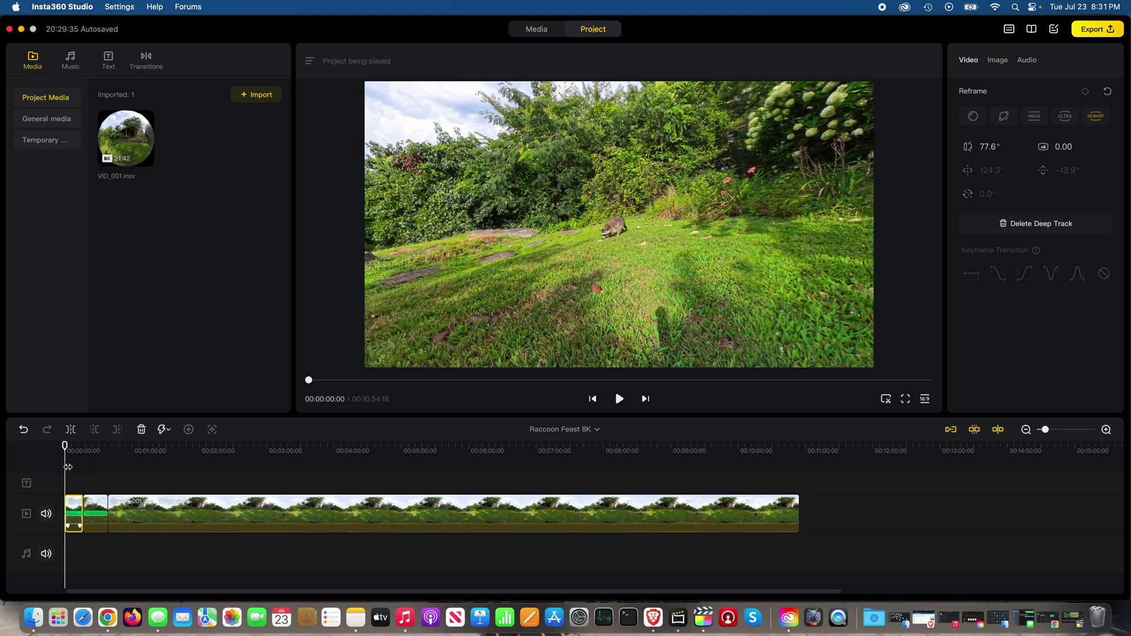
click(619, 399)
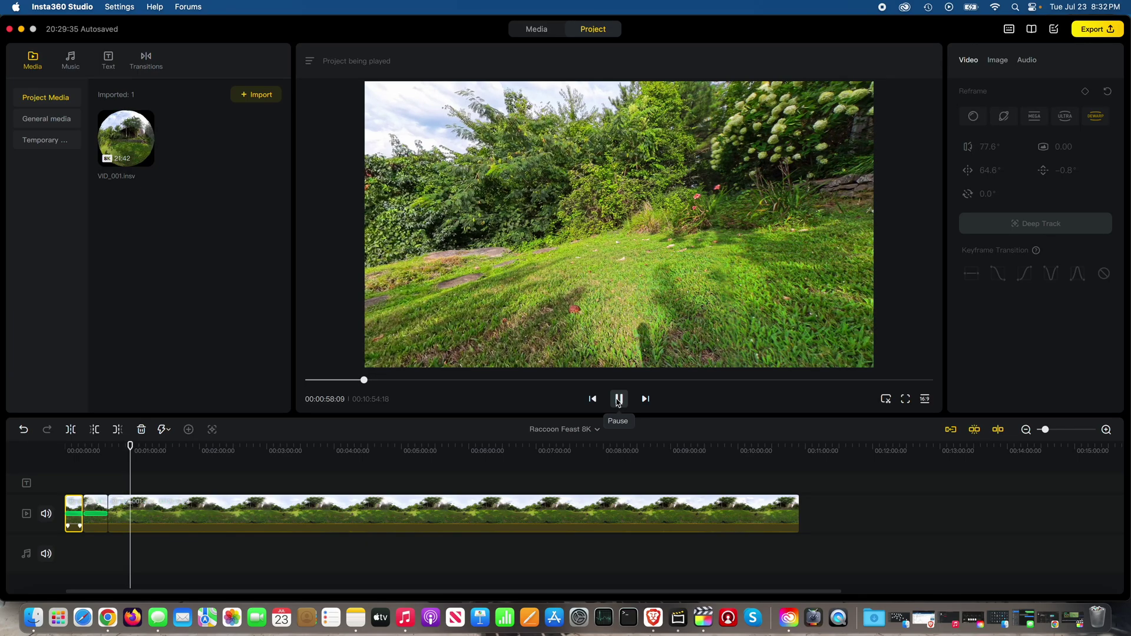
click(618, 401)
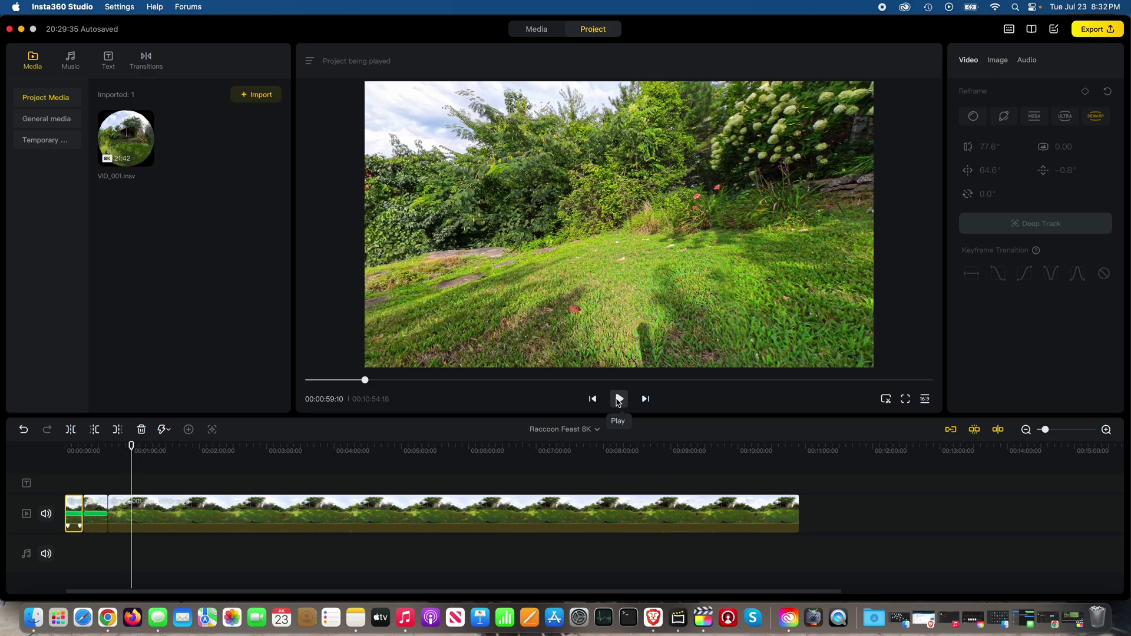